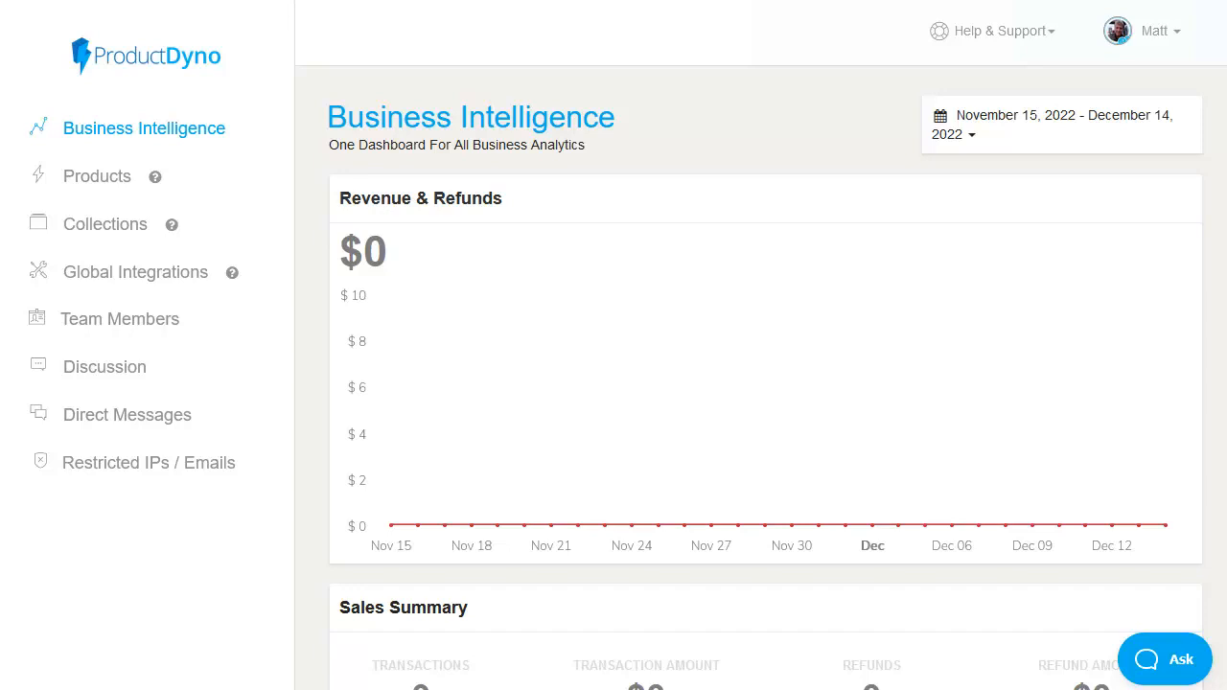
# Step: Create a new product named "MAT1 Simple Funnel Systems" from the Video Course template
pyautogui.scroll(-4, 766, 378)
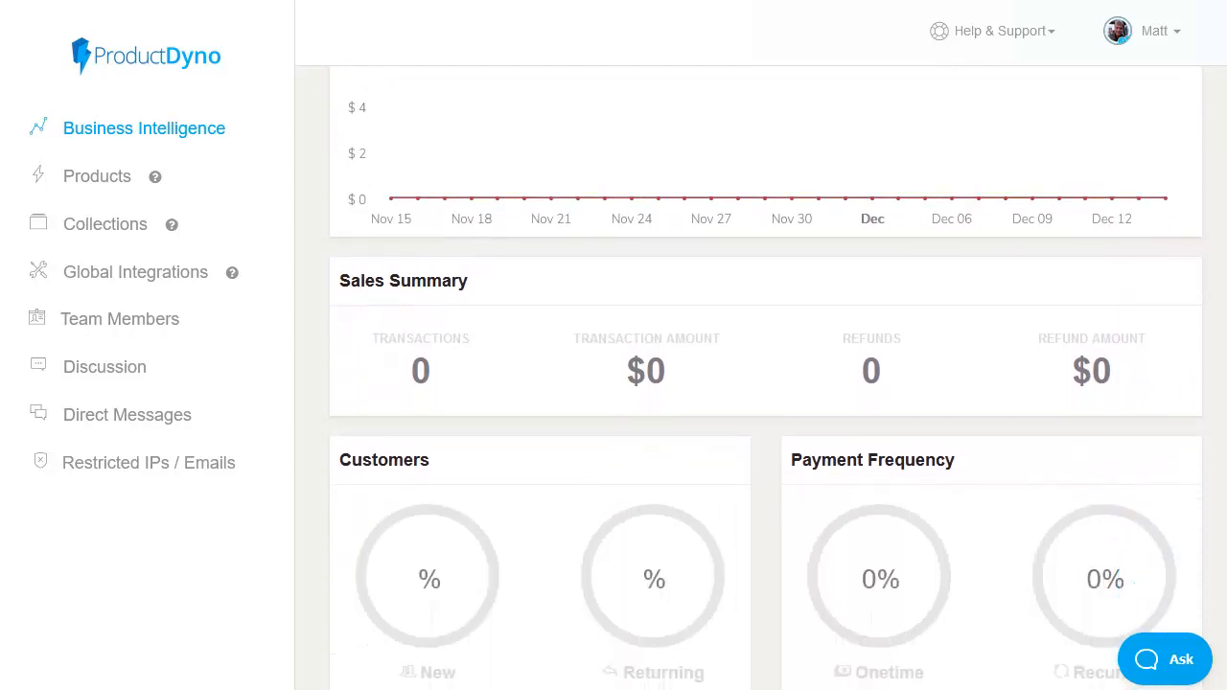
pyautogui.click(100, 180)
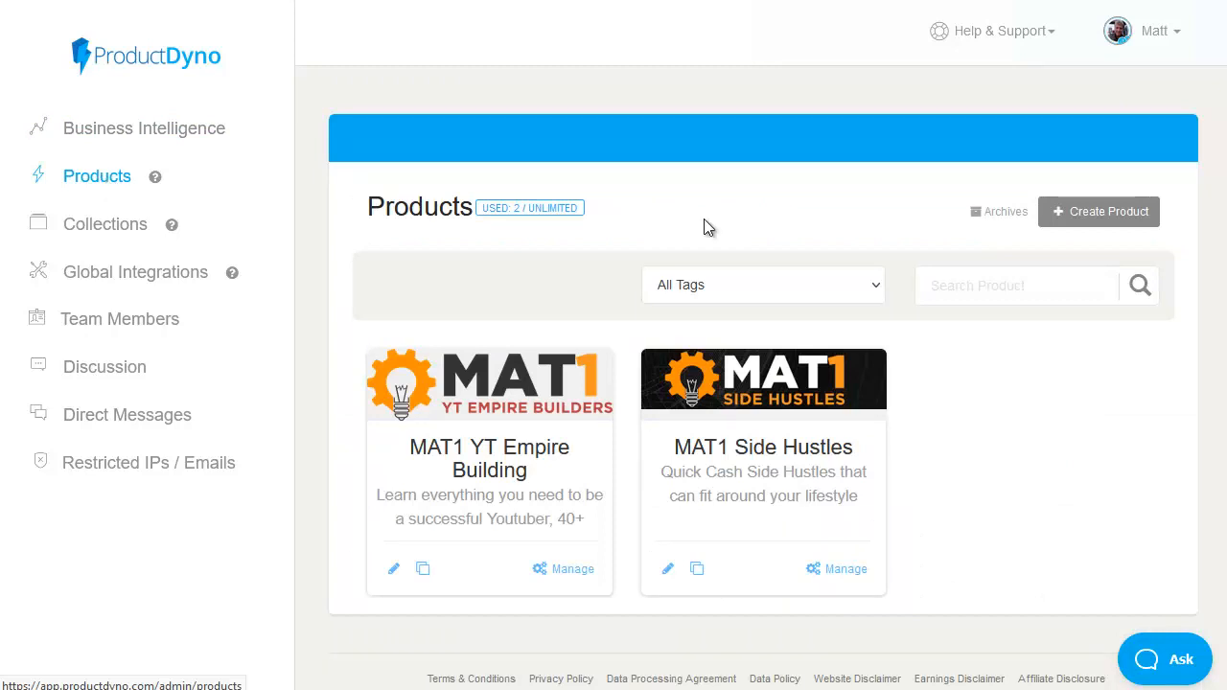
pyautogui.click(1112, 215)
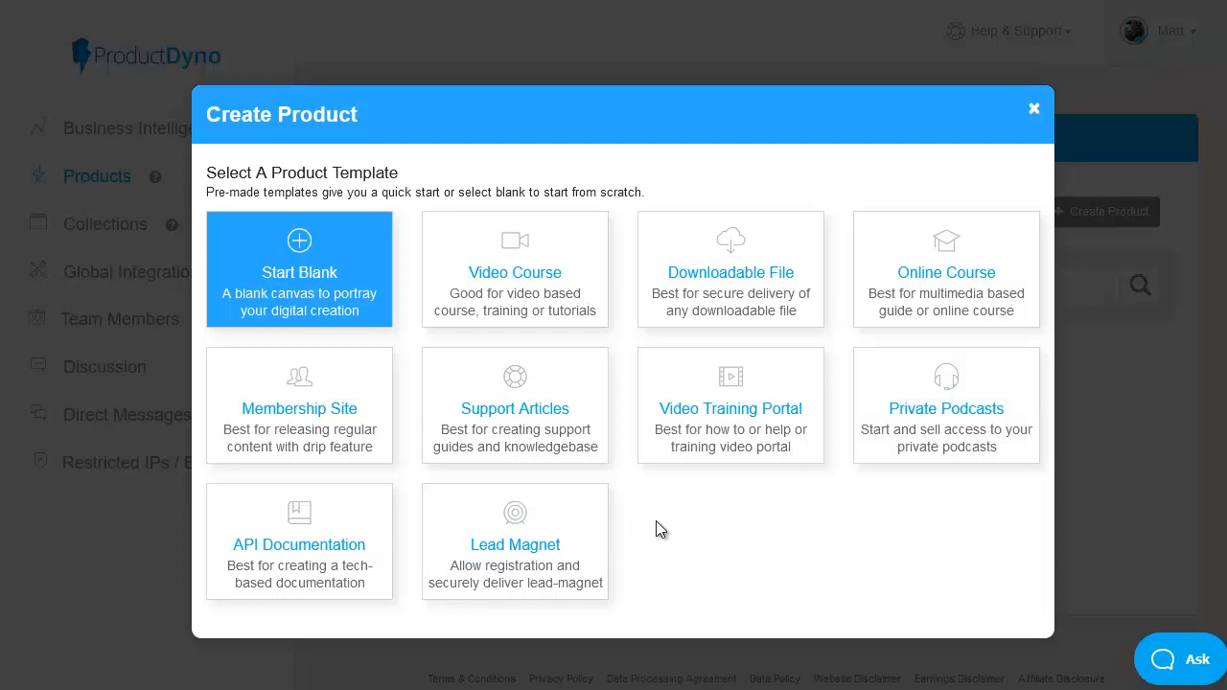
pyautogui.click(534, 294)
pyautogui.write('MAT1 Simple Funnel Systems')
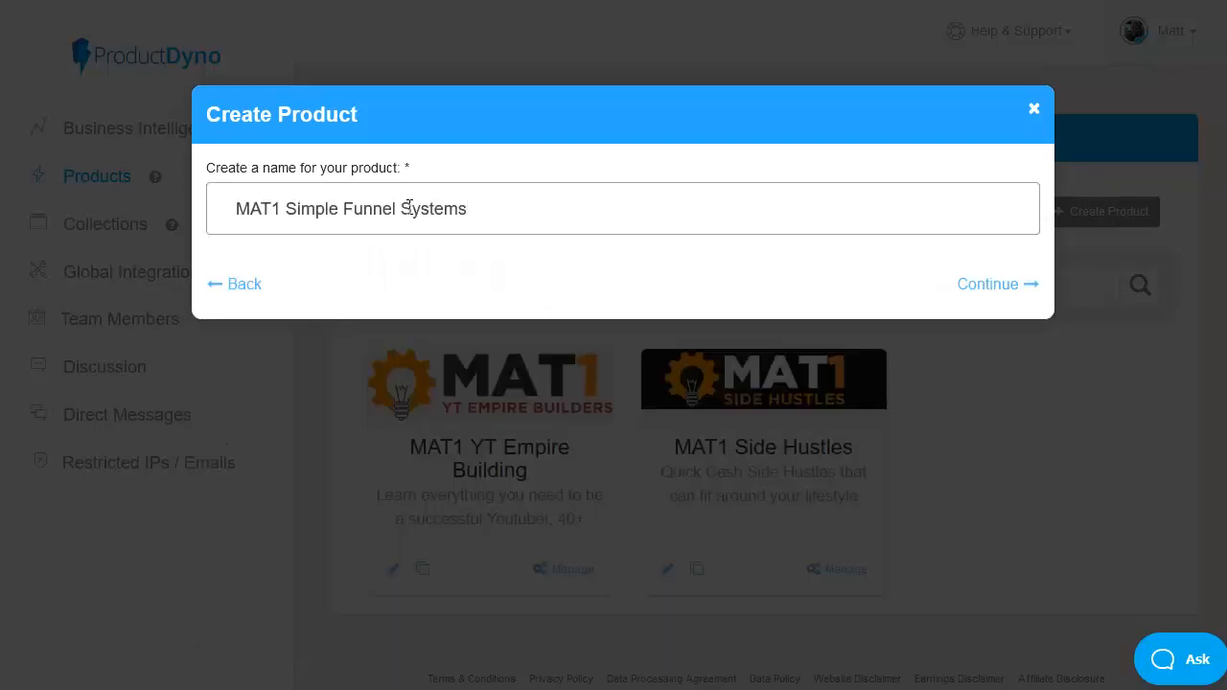
pyautogui.click(1002, 288)
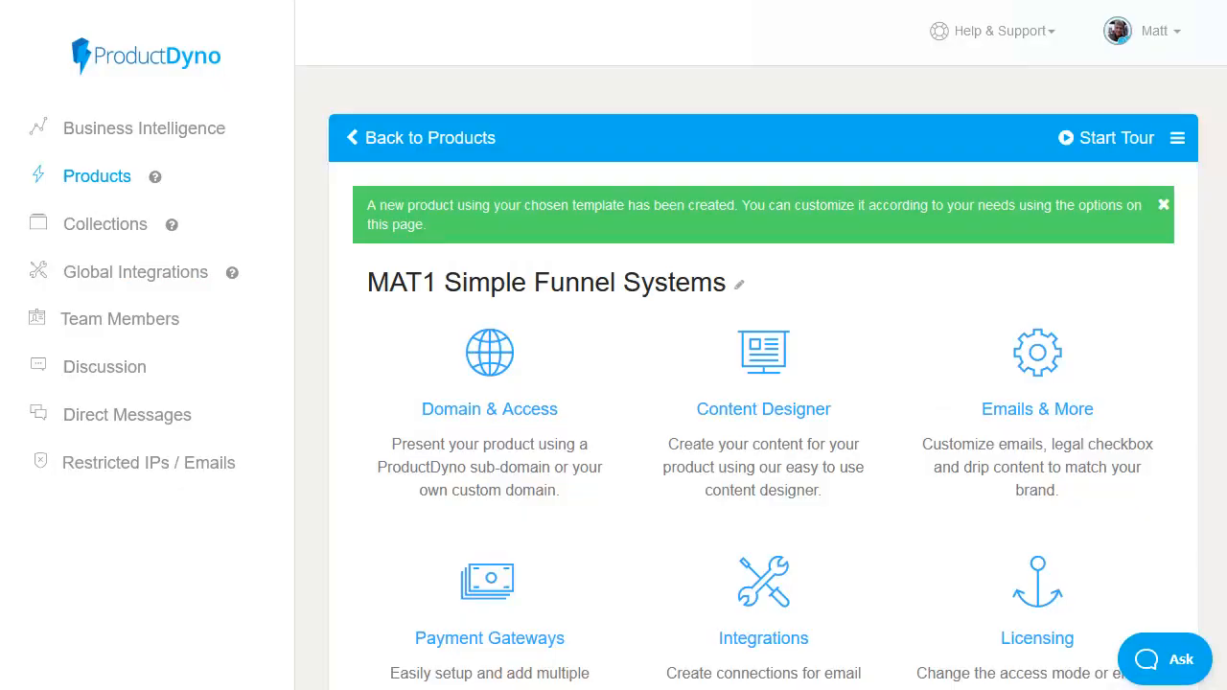
# Step: Set the product's sub-domain to mat1sfs in its Domain & Access settings and save it
pyautogui.click(499, 418)
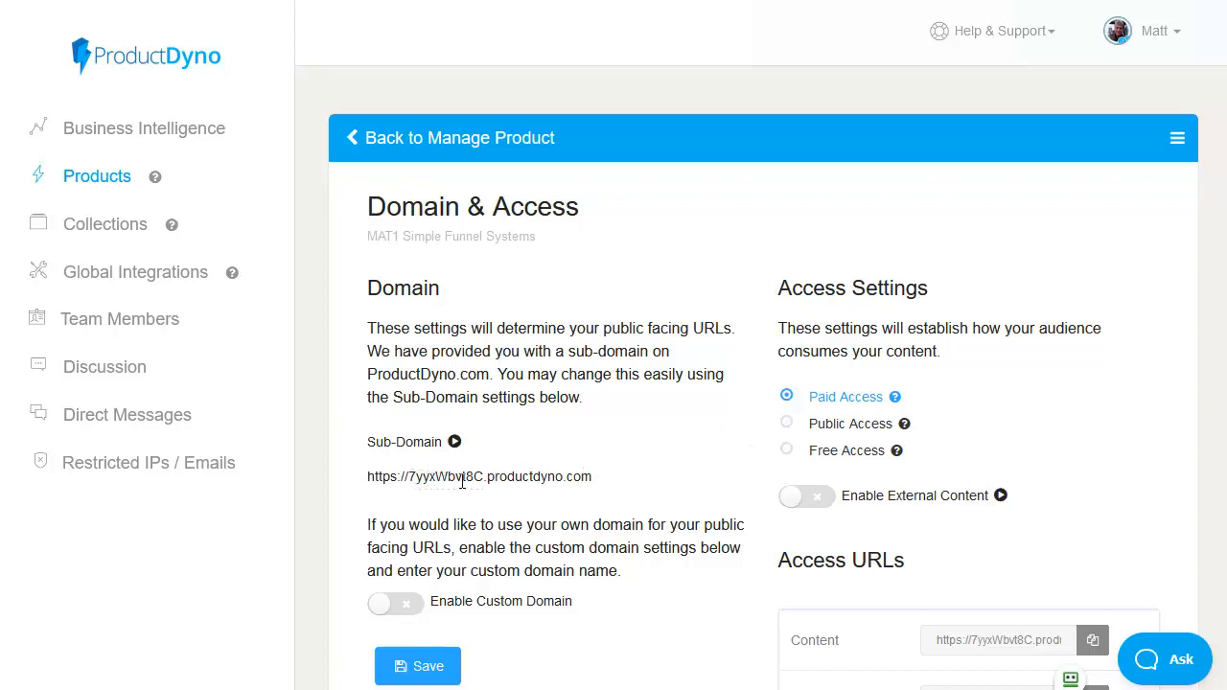
pyautogui.moveTo(484, 476); pyautogui.dragTo(407, 479)
pyautogui.write('mat1sfs')
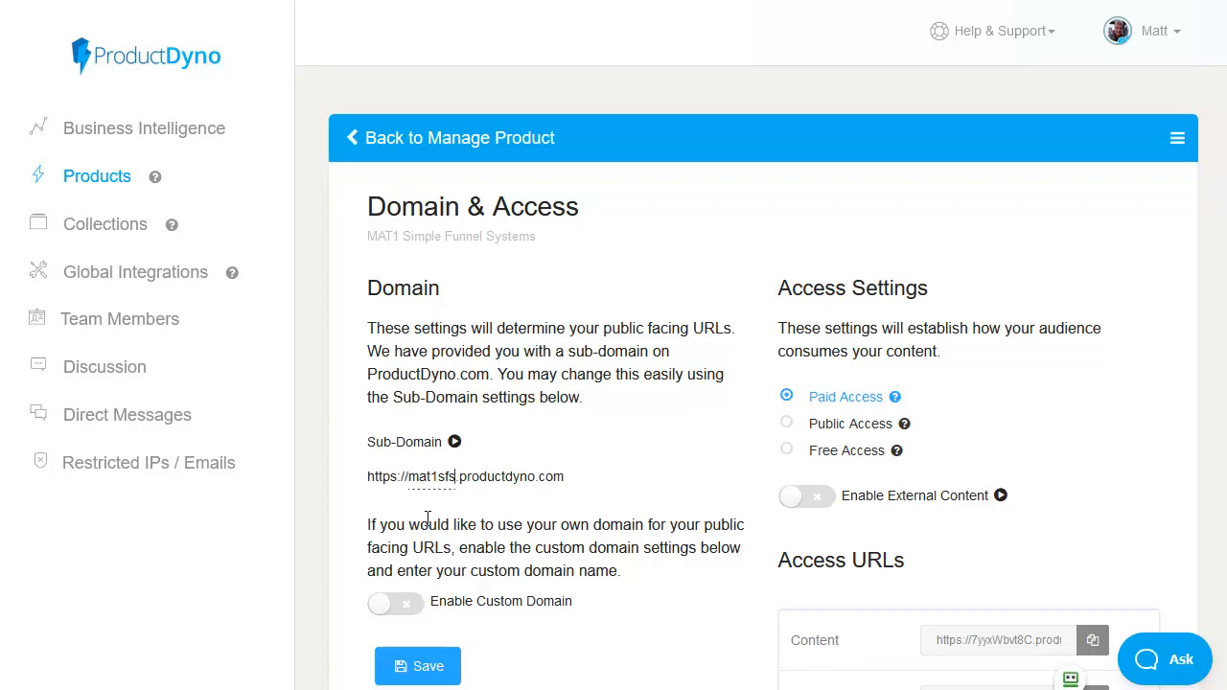
pyautogui.click(458, 476)
pyautogui.scroll(-1, 606, 466)
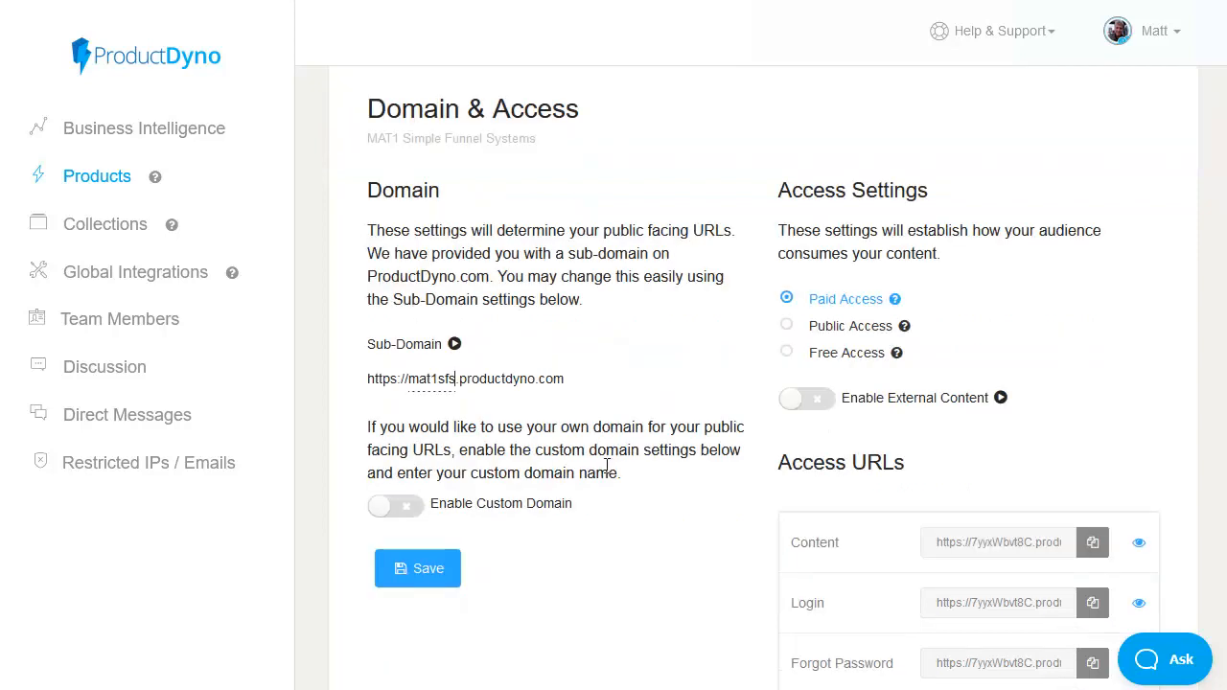
pyautogui.click(452, 575)
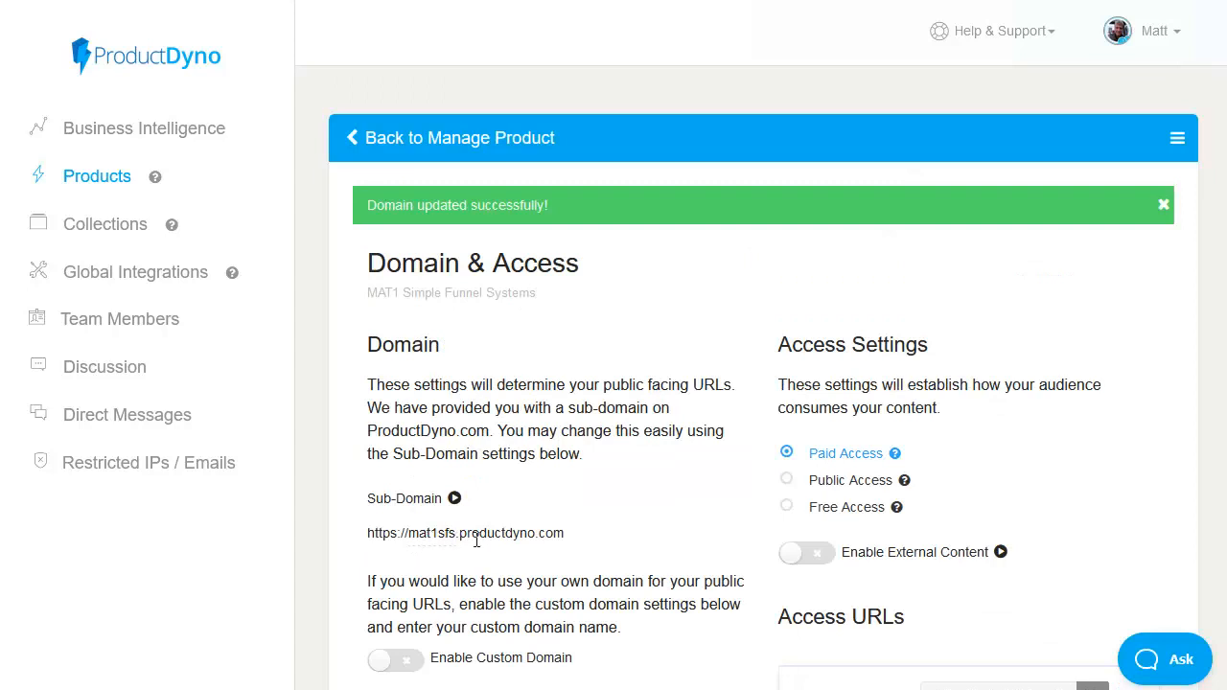
# Step: Try enabling external content in the product's access settings, and switch it off again
pyautogui.scroll(-3, 737, 259)
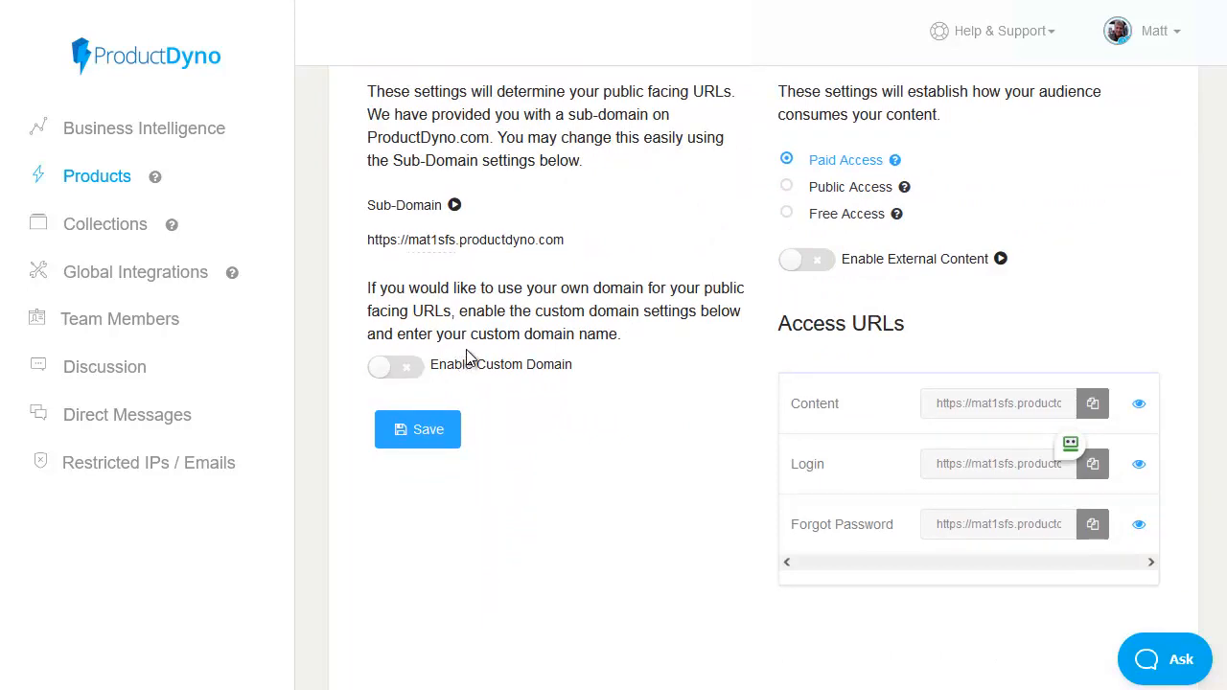
pyautogui.scroll(1, 671, 220)
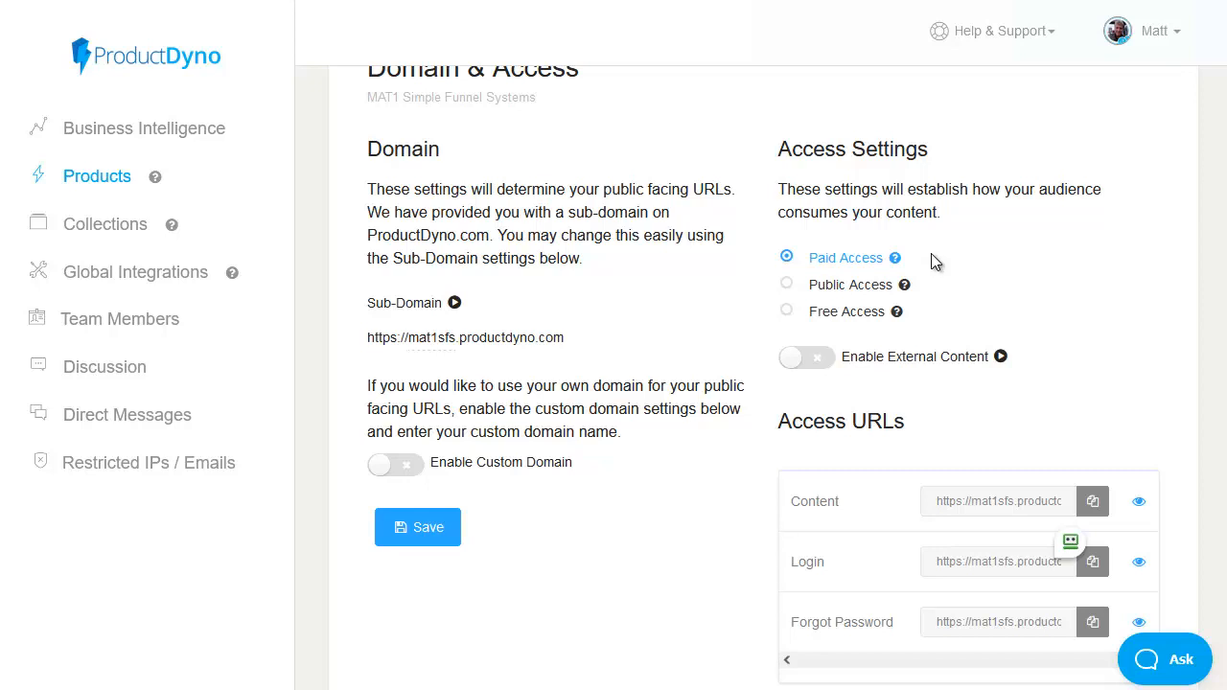
pyautogui.click(820, 359)
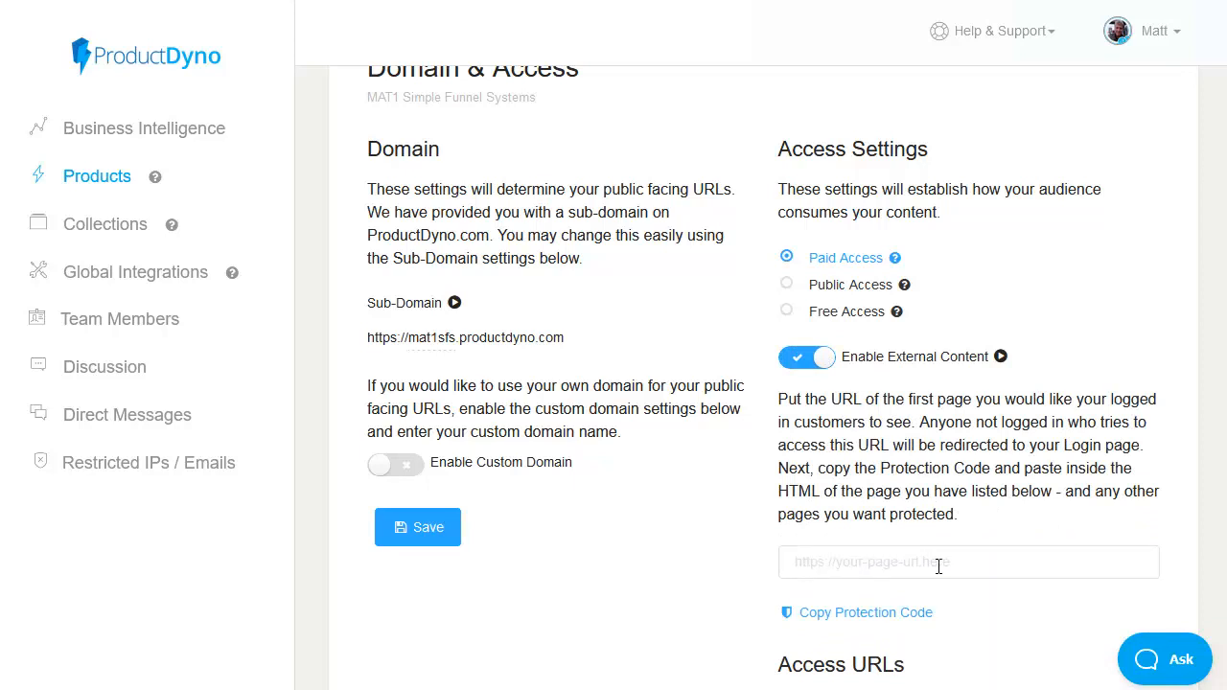
pyautogui.click(807, 359)
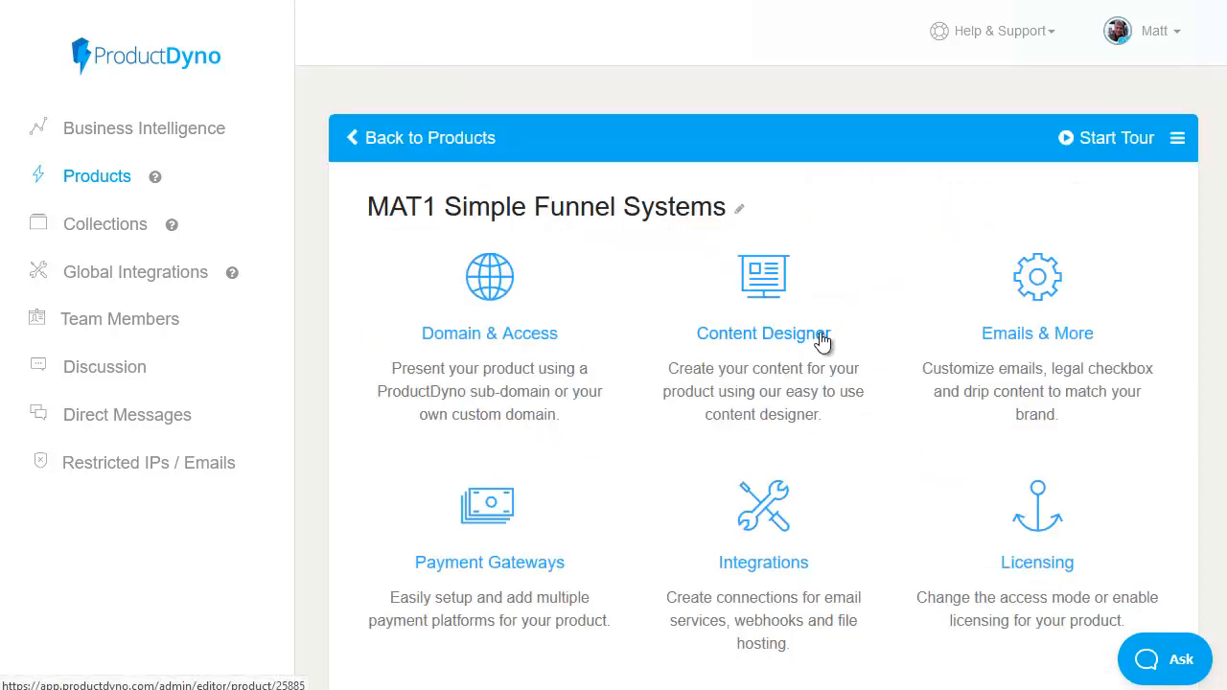
# Step: Choose MAT1 Simple Fast Products as the product's video and file hosting integration and save the file account
pyautogui.click(795, 572)
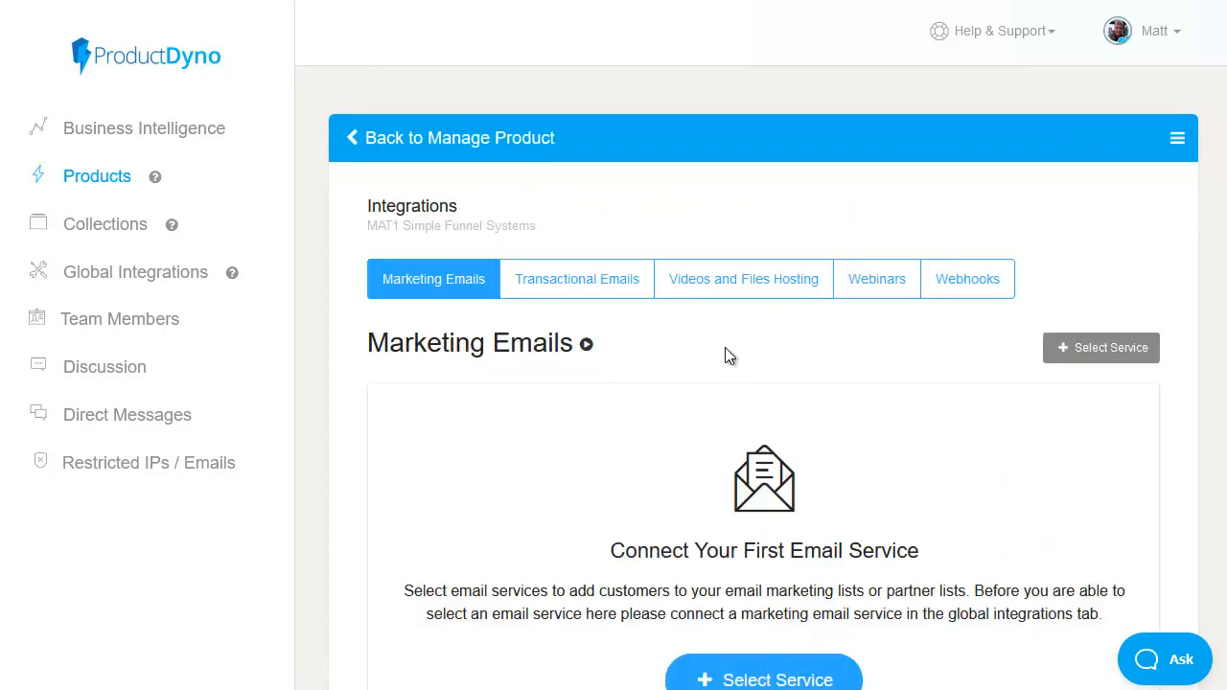
pyautogui.click(728, 292)
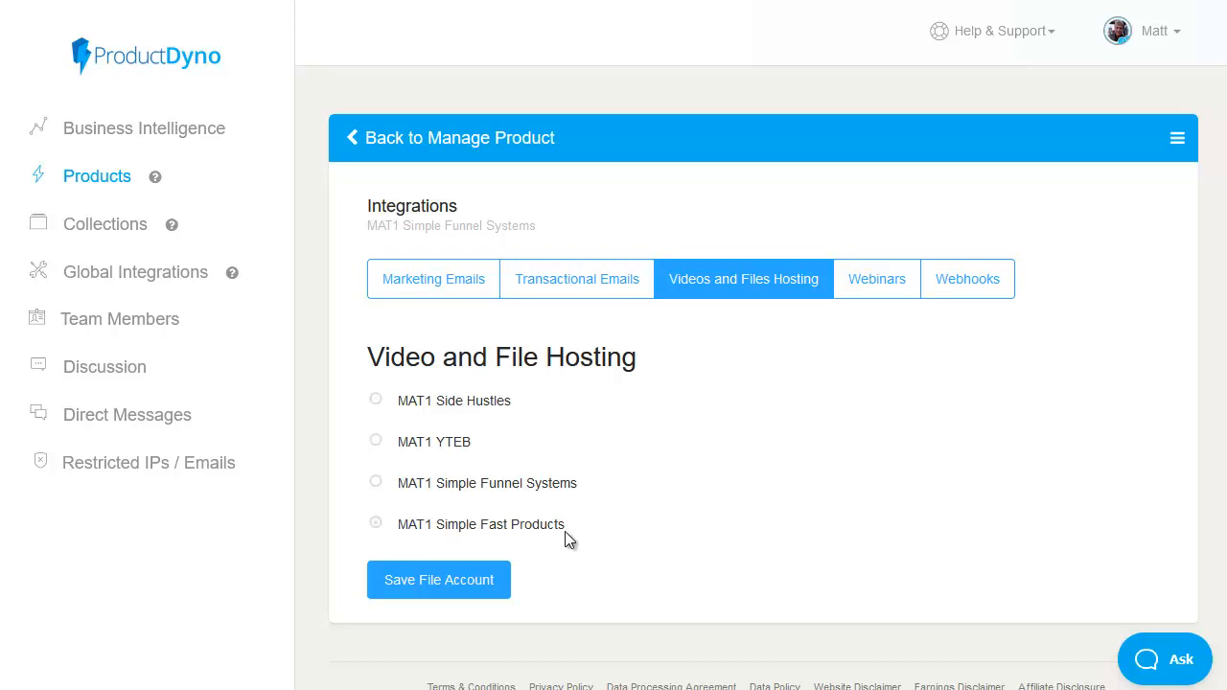
pyautogui.click(376, 527)
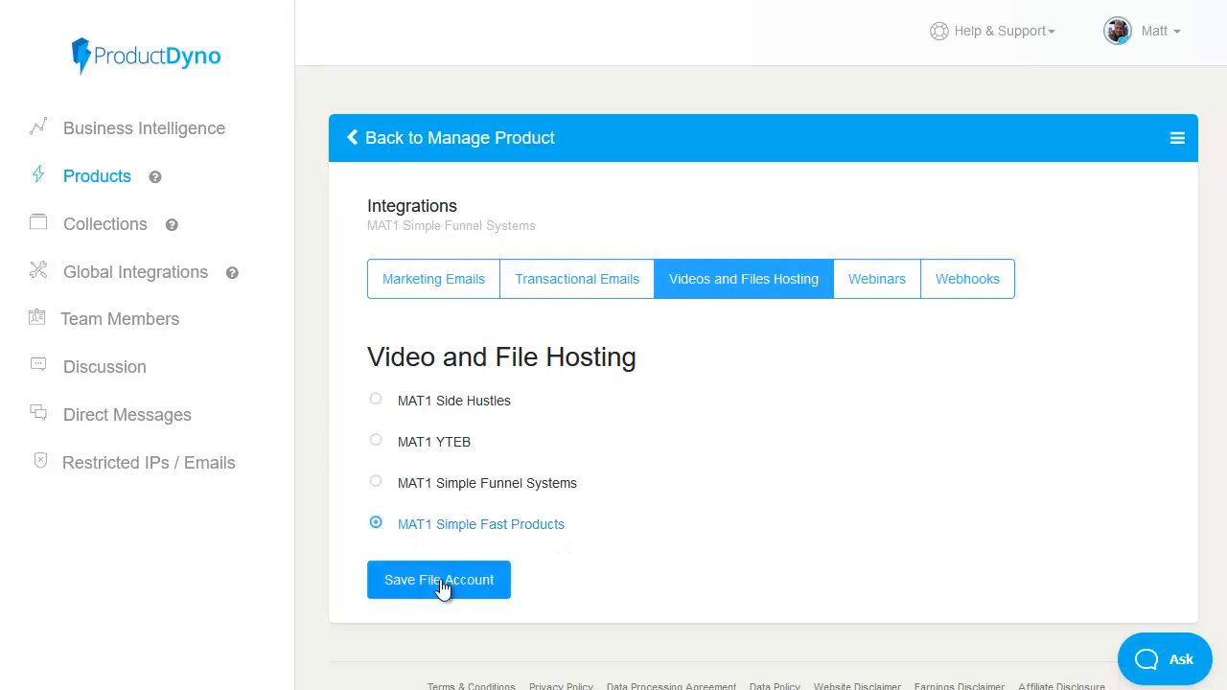
pyautogui.click(446, 585)
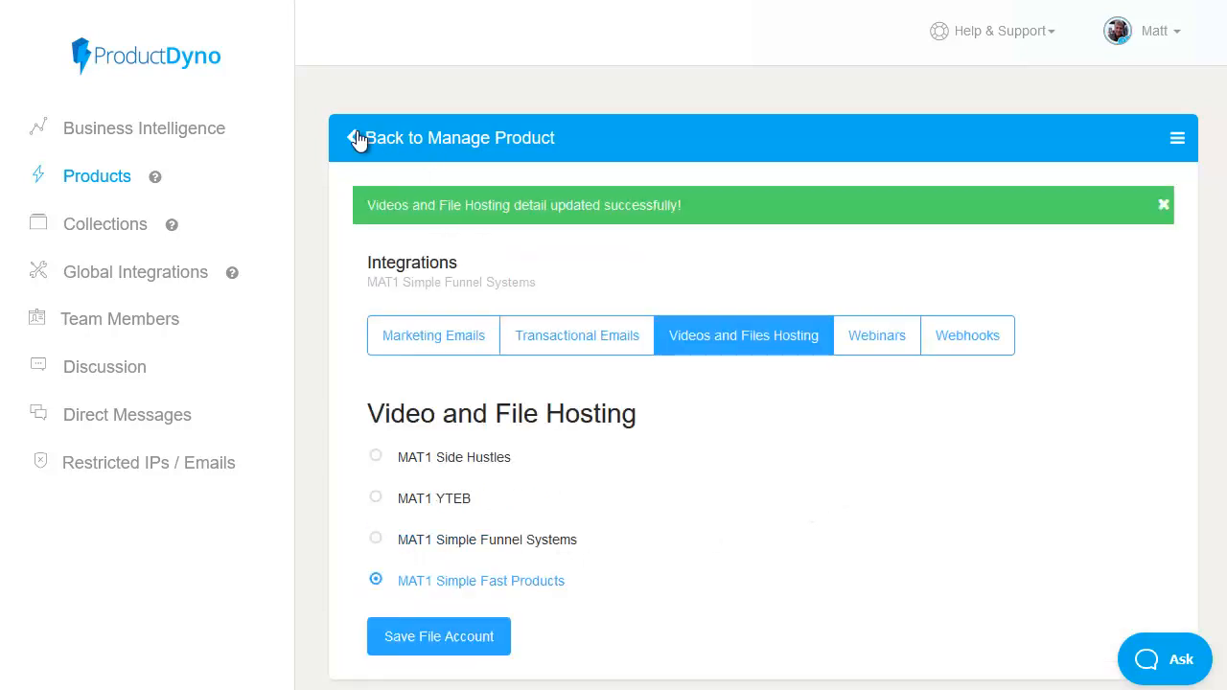
# Step: Open the product's Content Designer and shift the sections panel to the opposite side of the page preview
pyautogui.click(357, 140)
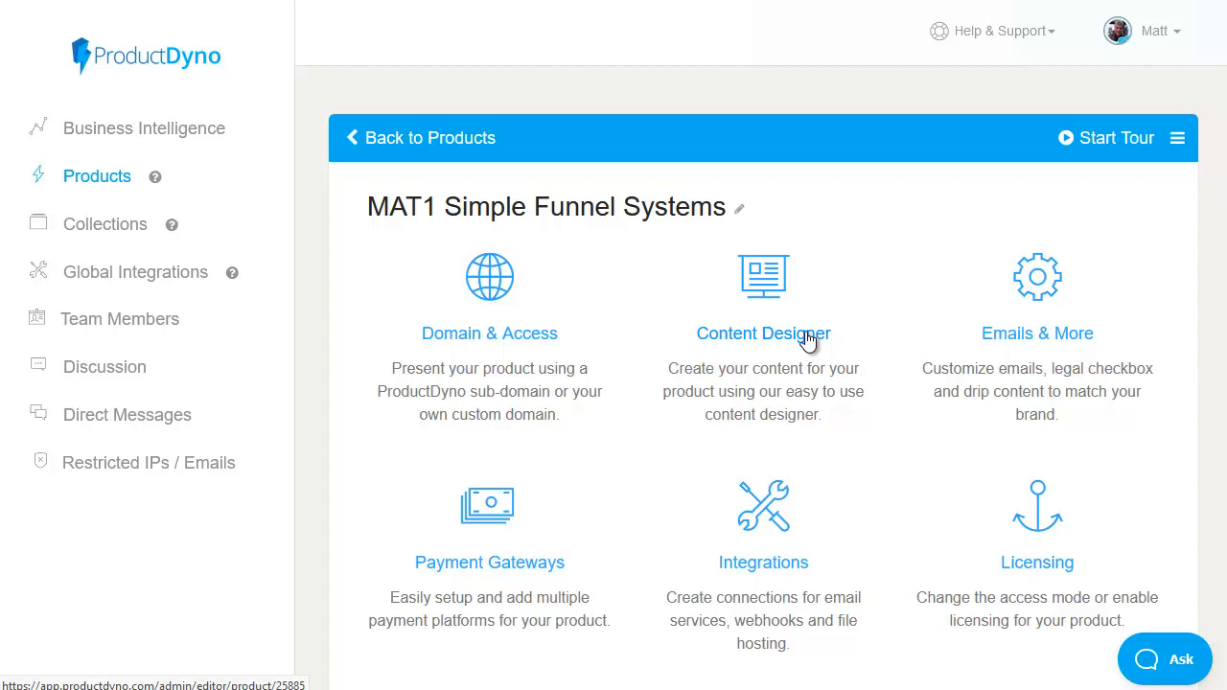
pyautogui.click(808, 335)
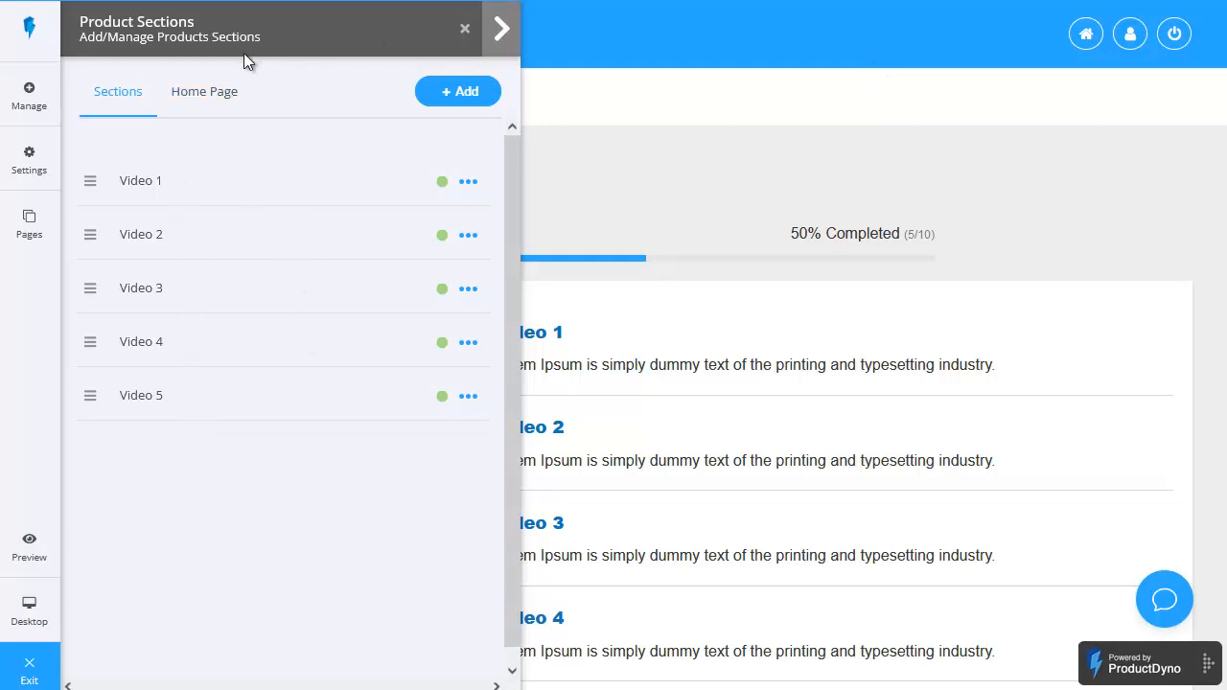
pyautogui.click(502, 31)
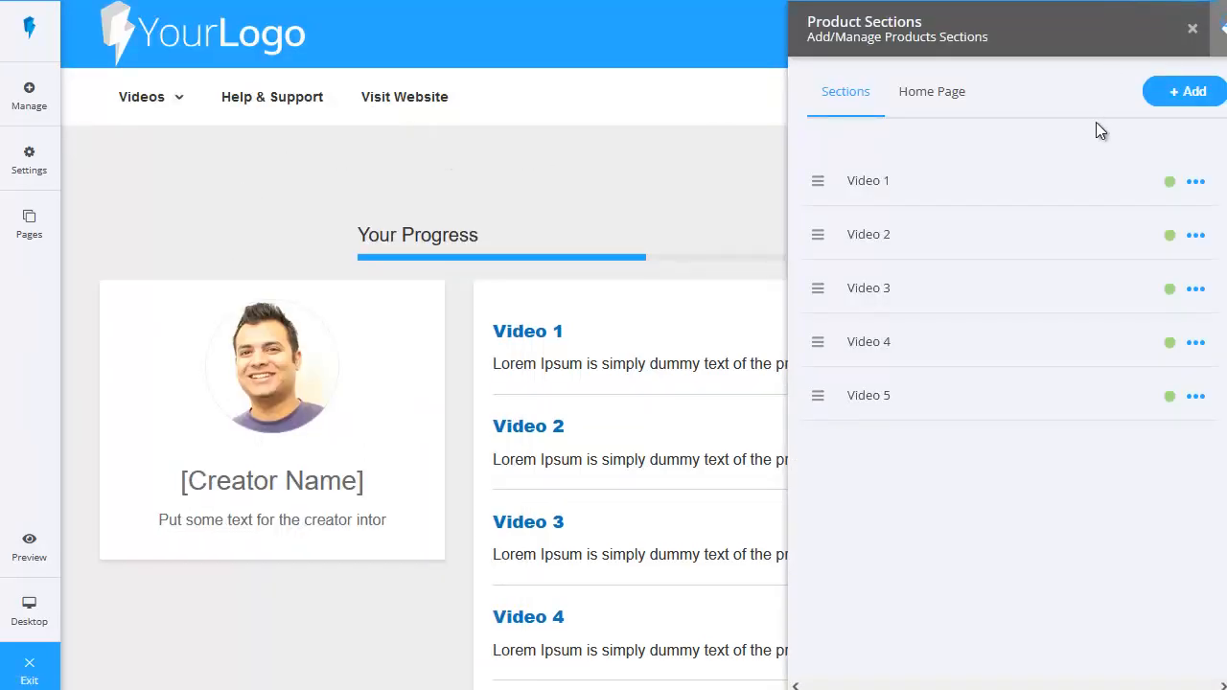
# Step: Rename the Video 1 section "Video 1 - Introduction to Funnels" and replace its description with "Introduction to Funnels"
pyautogui.click(1196, 183)
pyautogui.click(1178, 248)
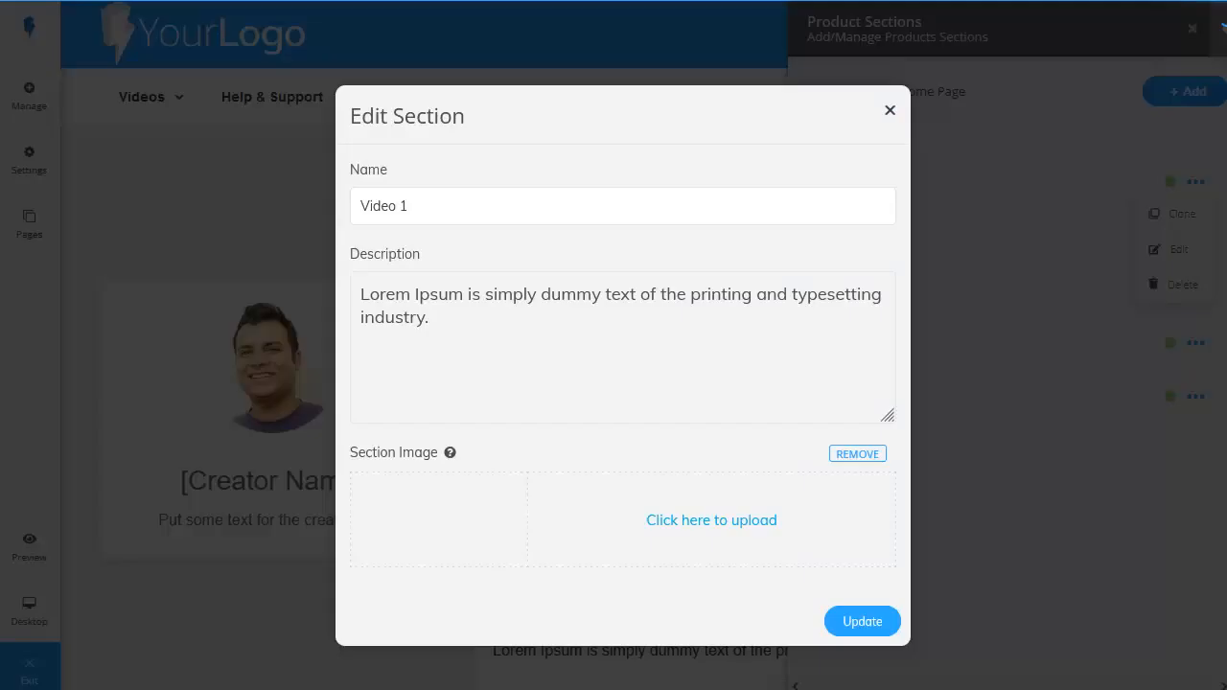
pyautogui.click(470, 208)
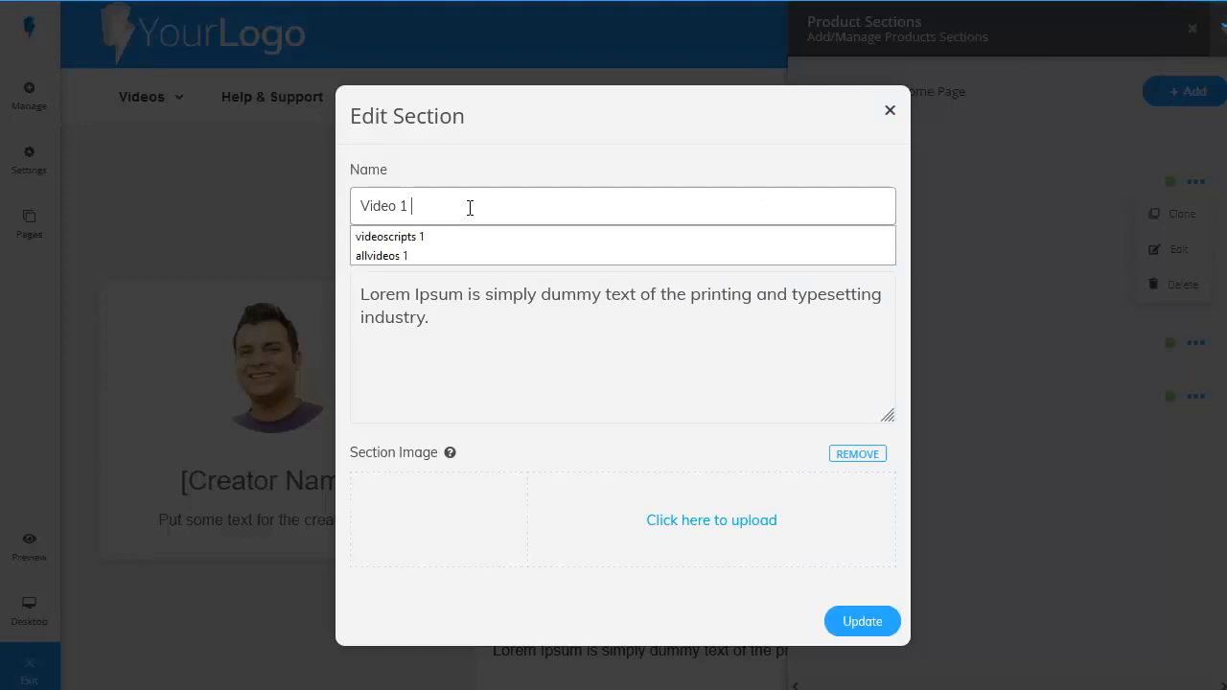
pyautogui.write('- Introduction to Funnels')
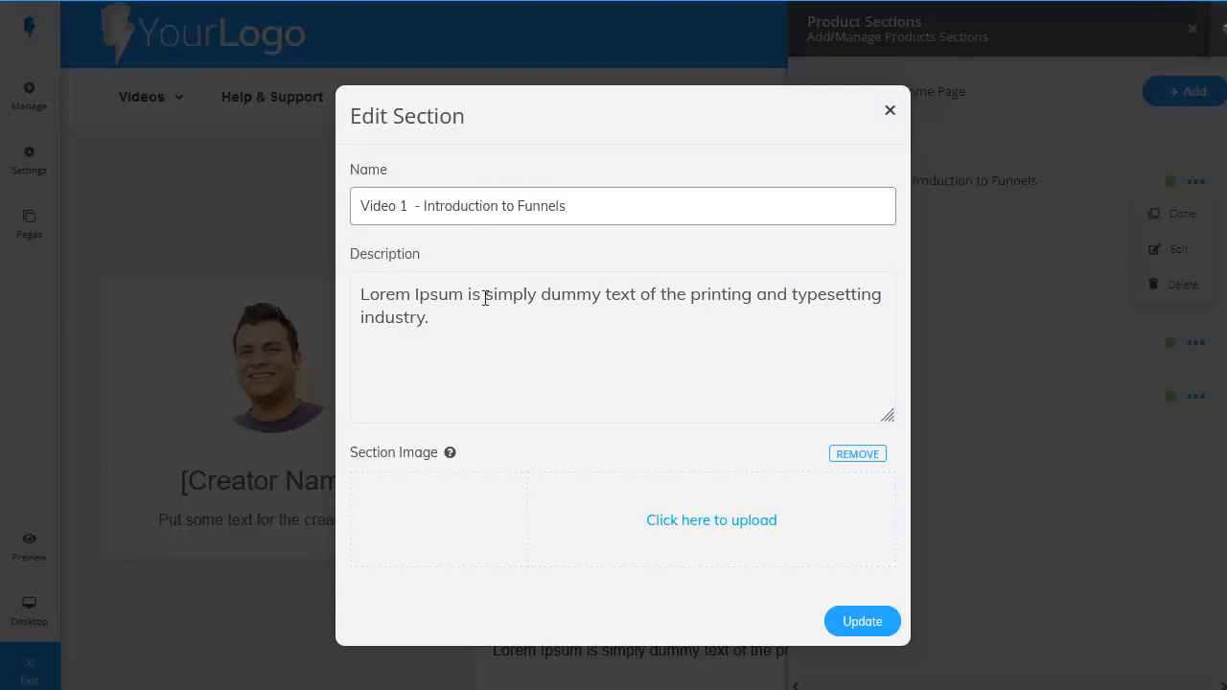
pyautogui.click(471, 323)
pyautogui.moveTo(471, 323); pyautogui.dragTo(353, 294)
pyautogui.write('- Introduction to Funnels')
pyautogui.press('BackSpace')
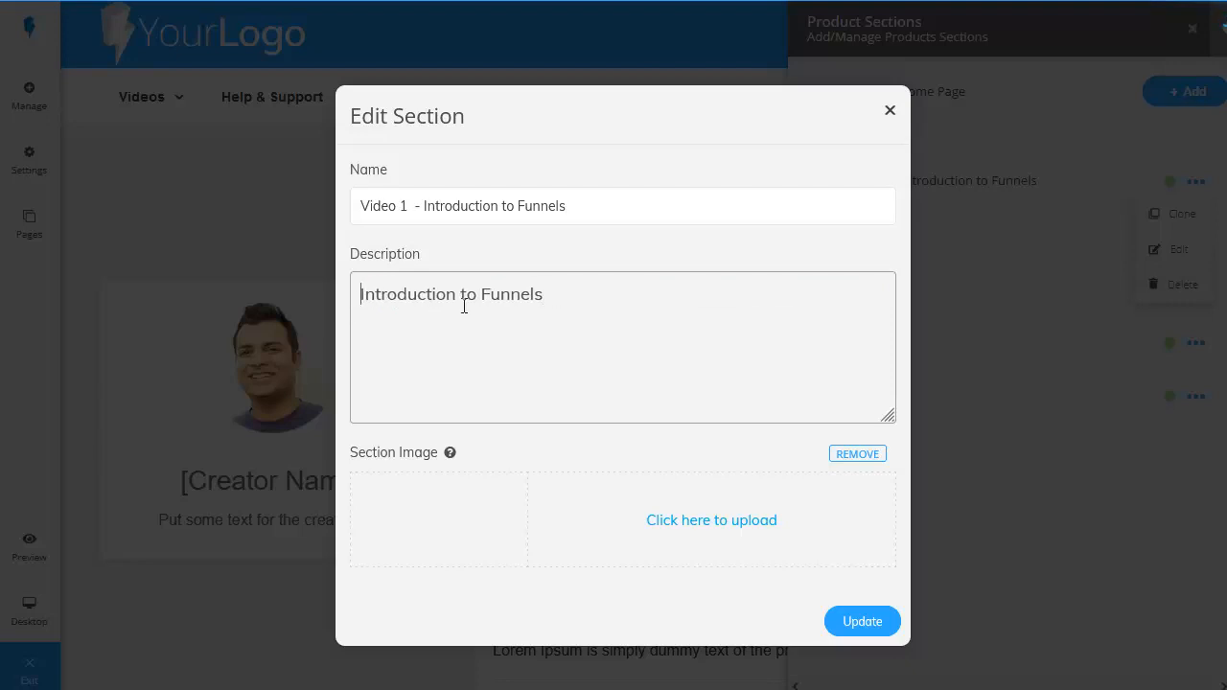
pyautogui.click(862, 623)
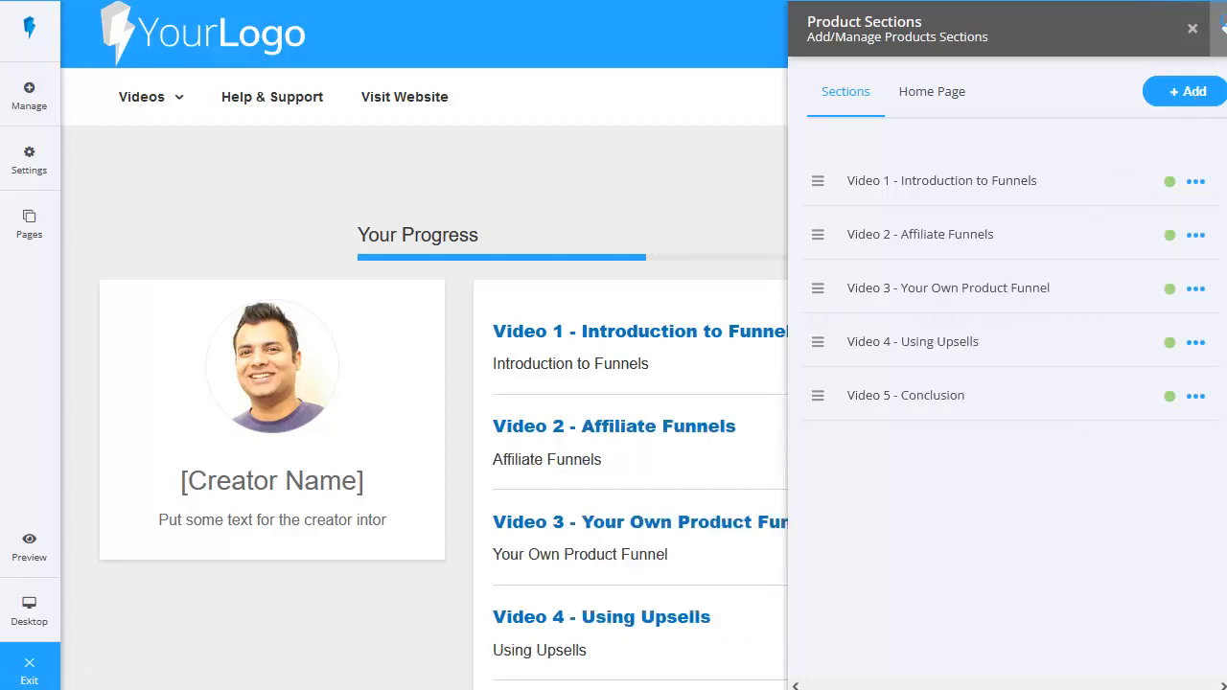
# Step: Open the "Video 3 - Your Own Product Funnel" section and delete its demo video
pyautogui.click(934, 293)
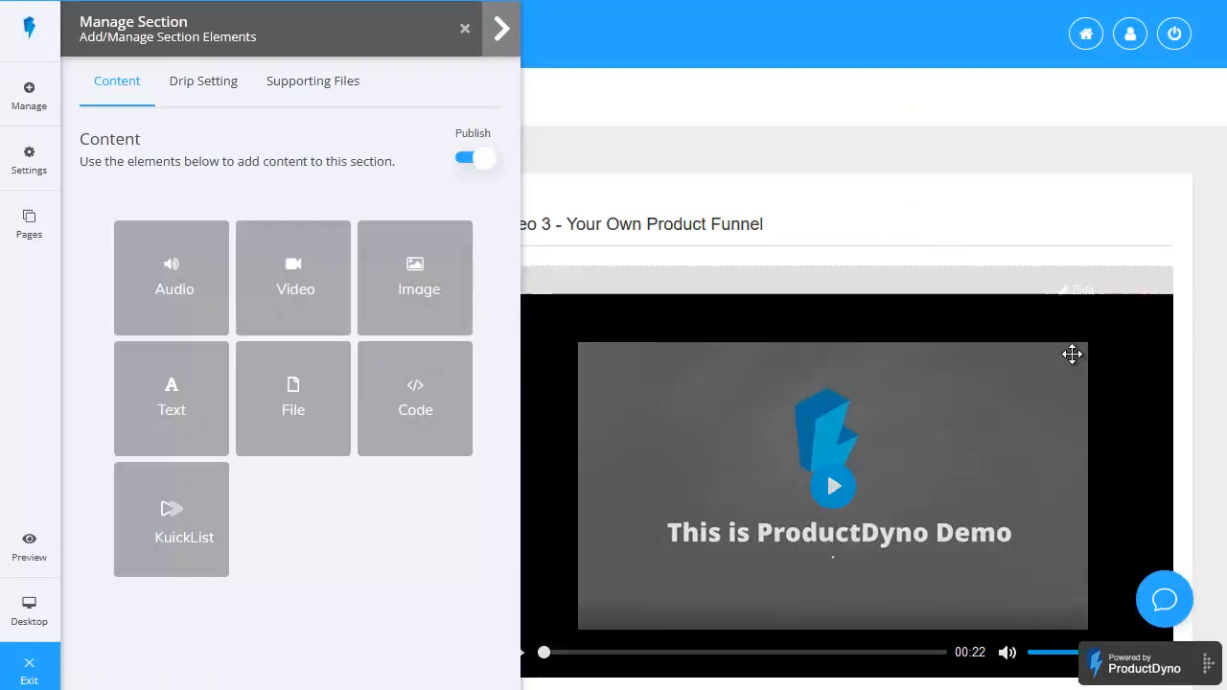
pyautogui.scroll(-1, 1077, 364)
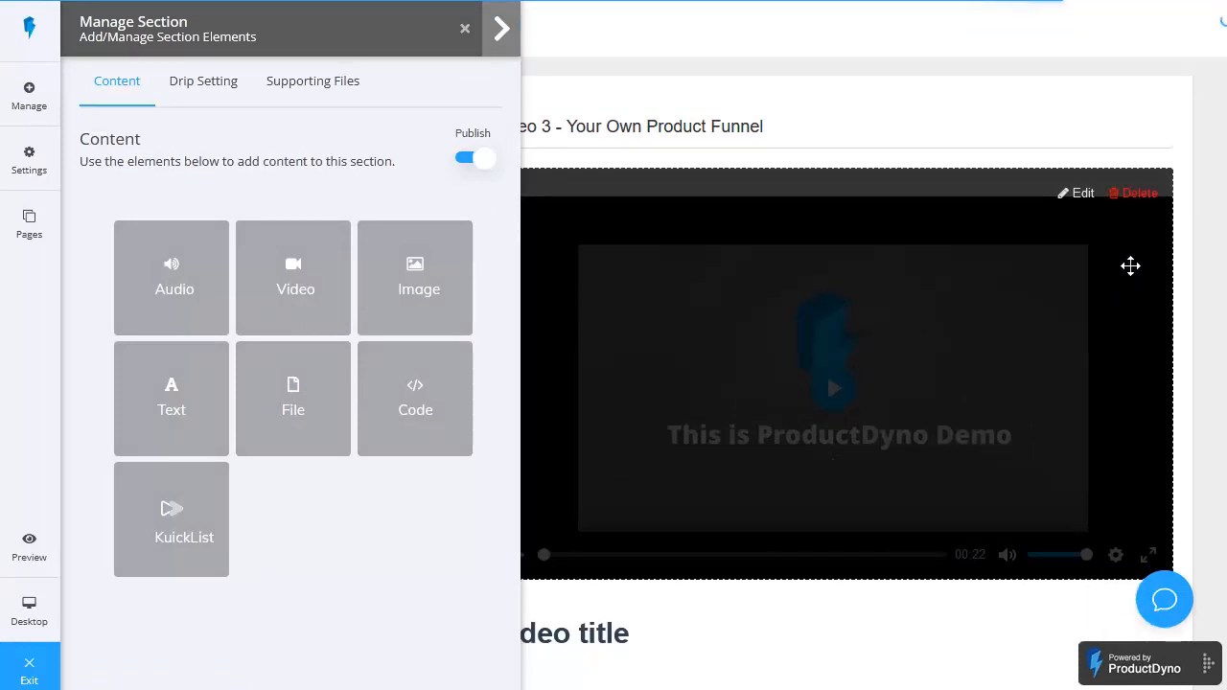
pyautogui.click(1140, 196)
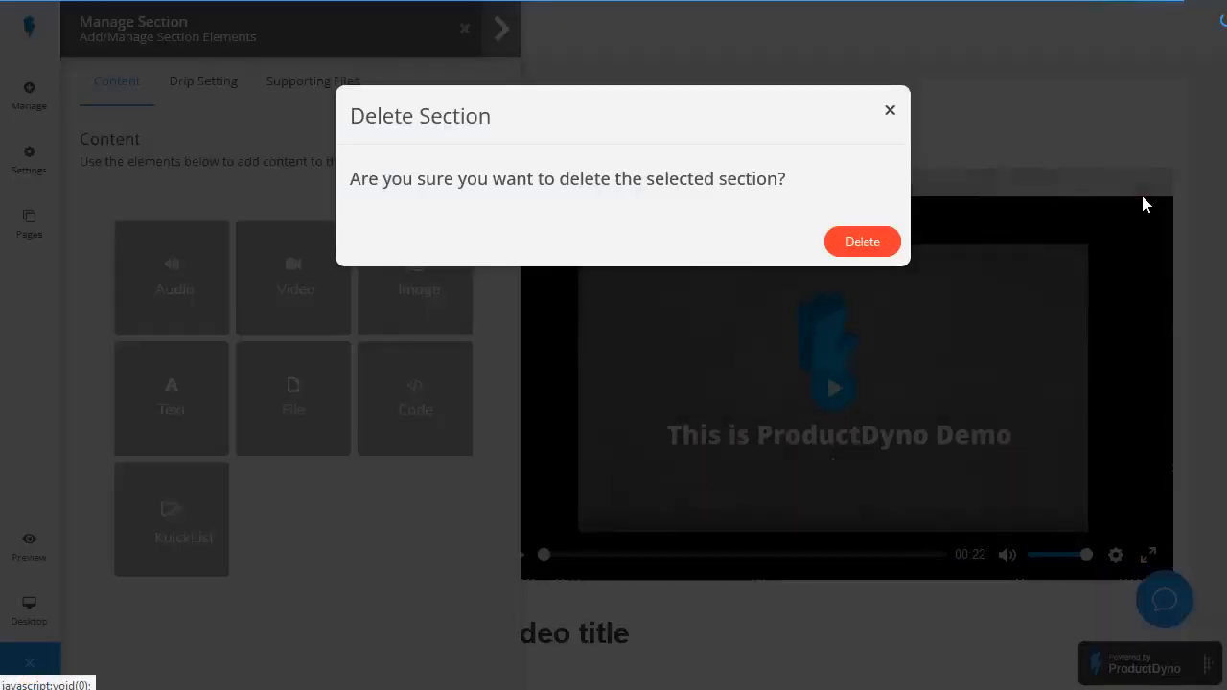
pyautogui.click(844, 246)
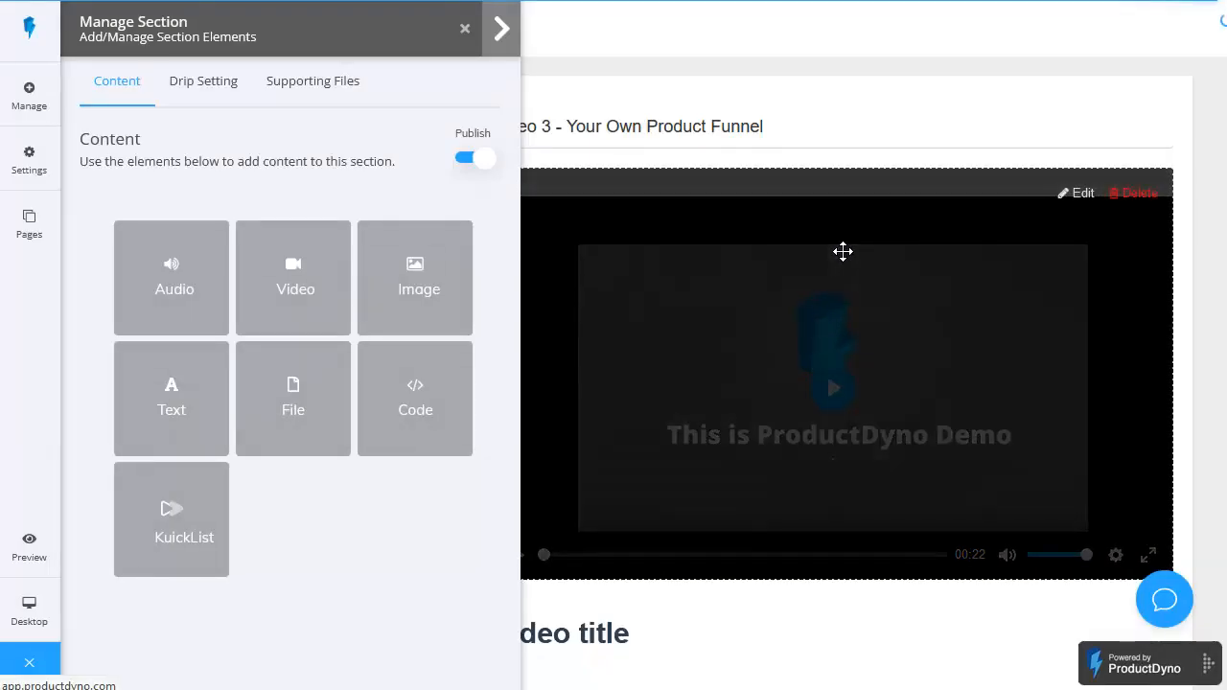
# Step: Replace the section's "Video title" heading text with "Your Own Product Funnel"
pyautogui.click(1077, 294)
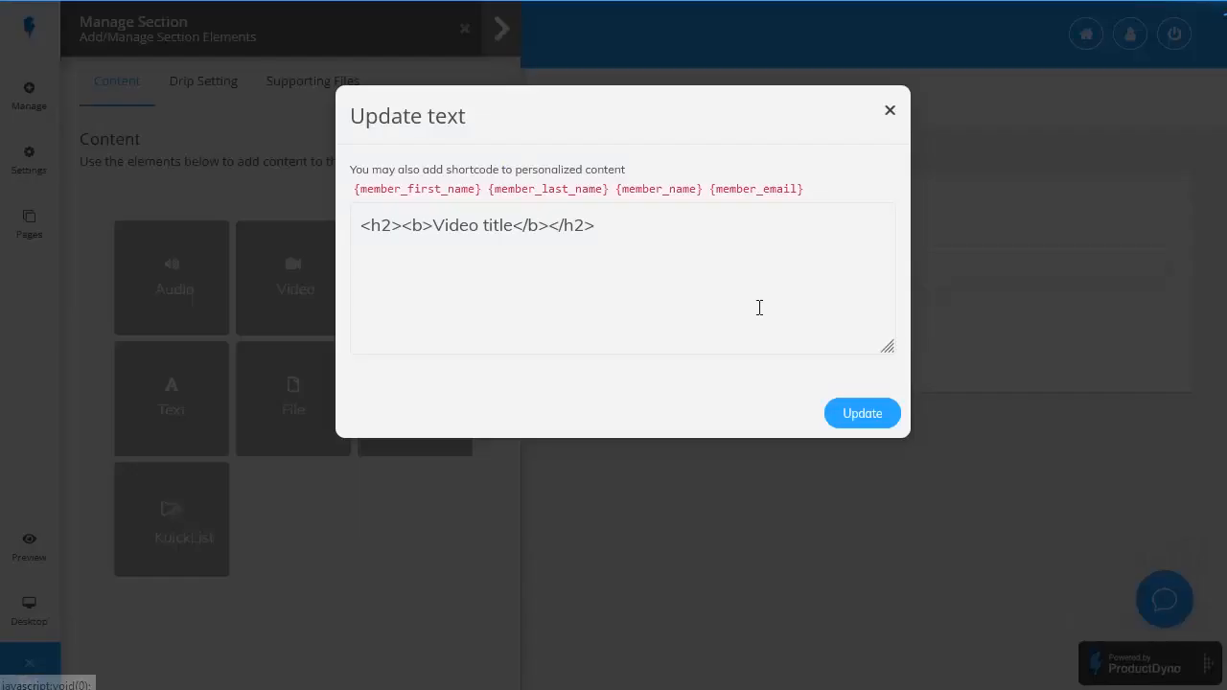
pyautogui.moveTo(576, 300); pyautogui.dragTo(342, 310)
pyautogui.write('Your Own Product Funnel')
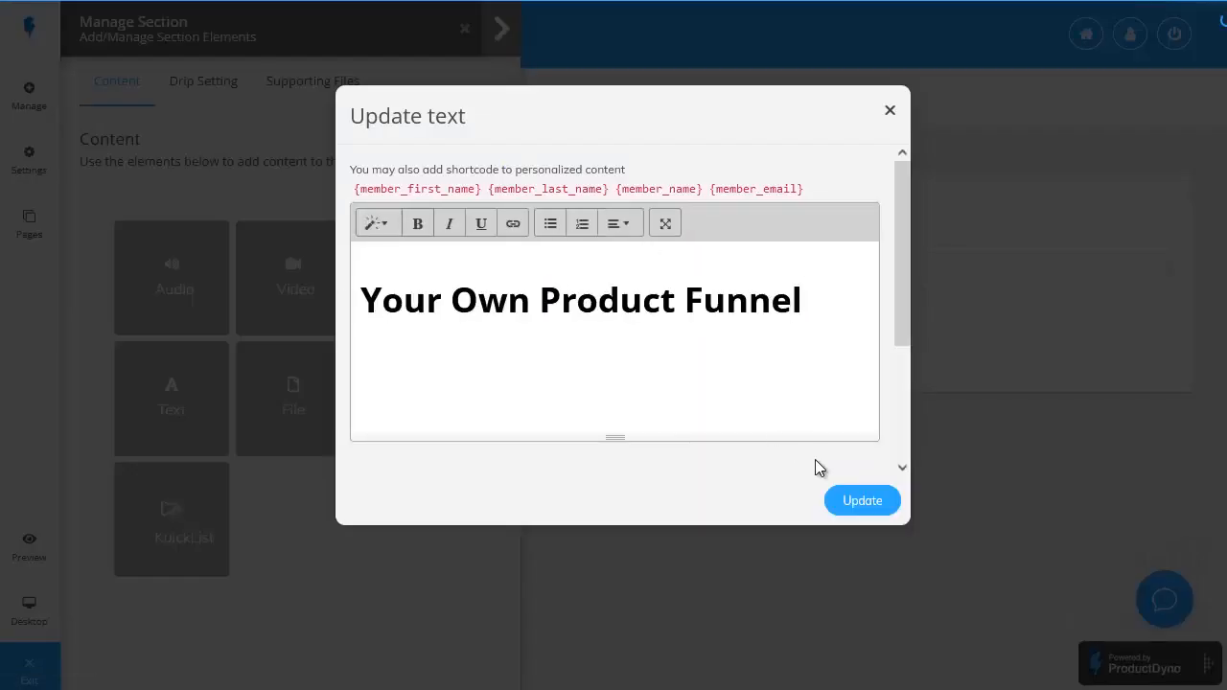
pyautogui.click(843, 500)
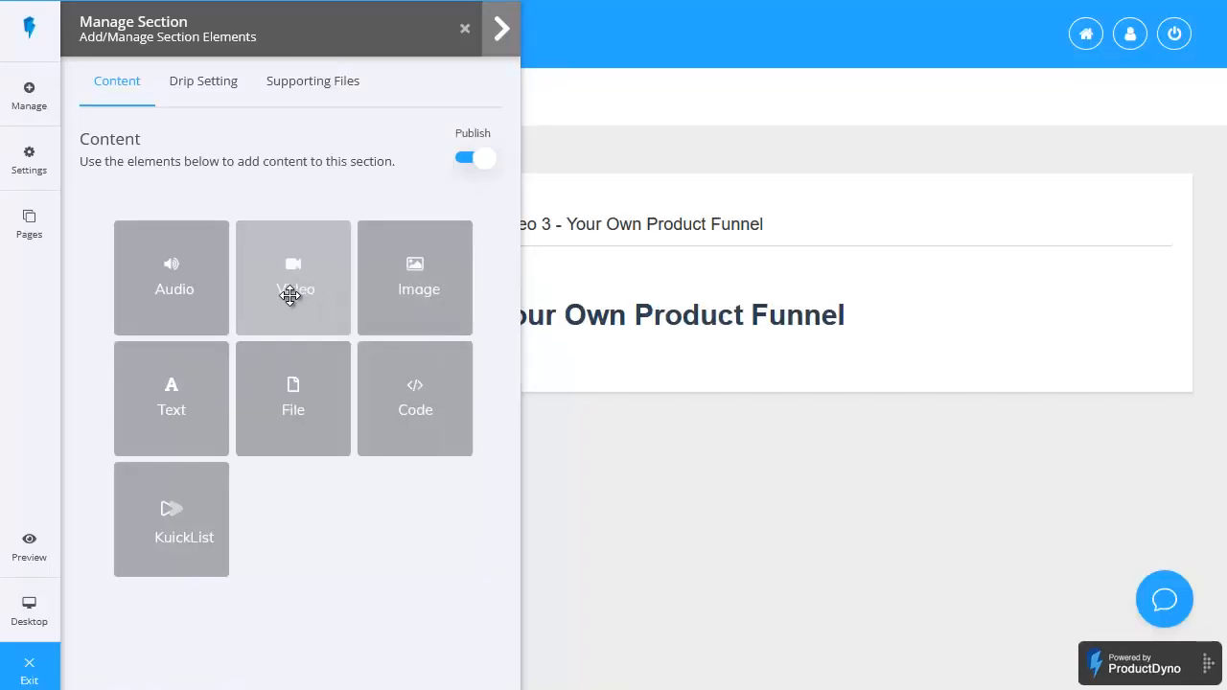
# Step: Add a video element to the Video 3 section using SFS03-ComponentsofaSuccessfulFunnel.mp4 from the media library as its MP4 file
pyautogui.moveTo(289, 294); pyautogui.dragTo(728, 277)
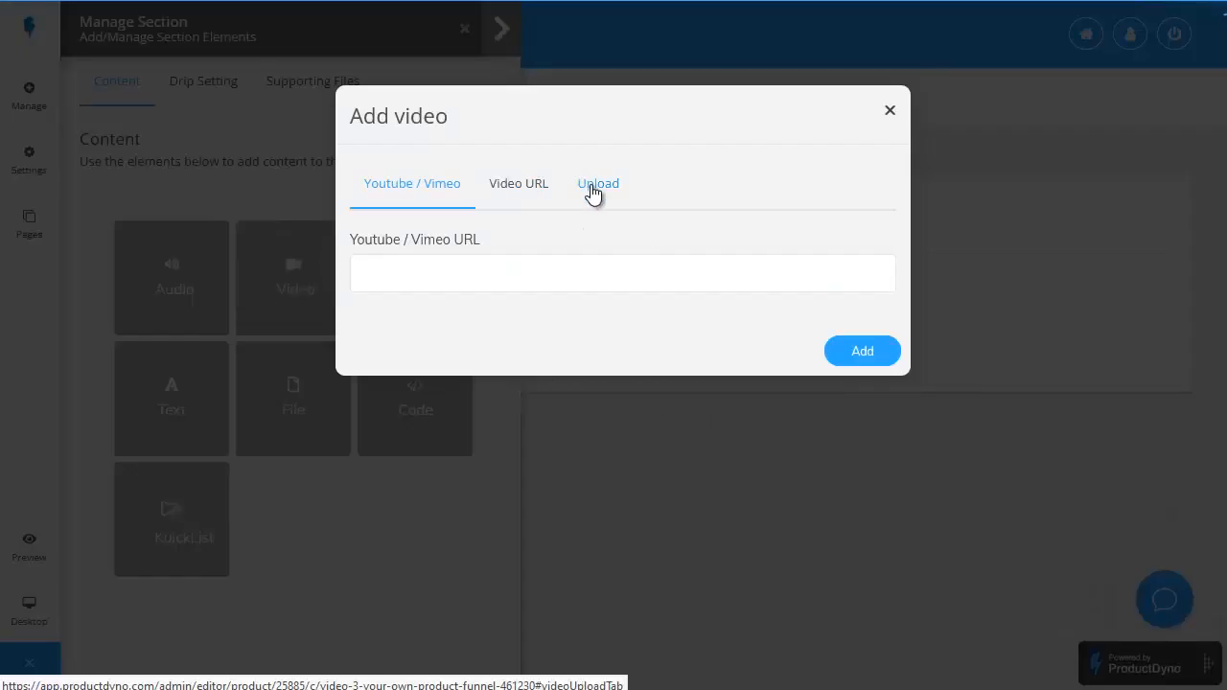
pyautogui.click(591, 187)
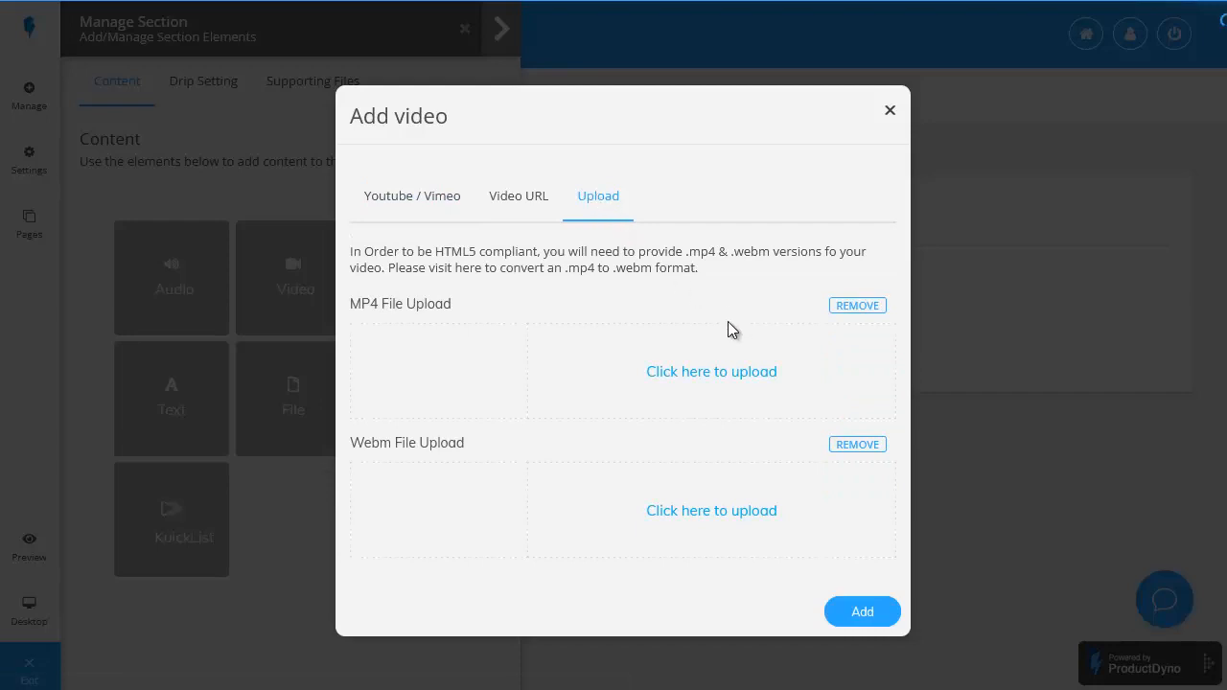
pyautogui.click(706, 381)
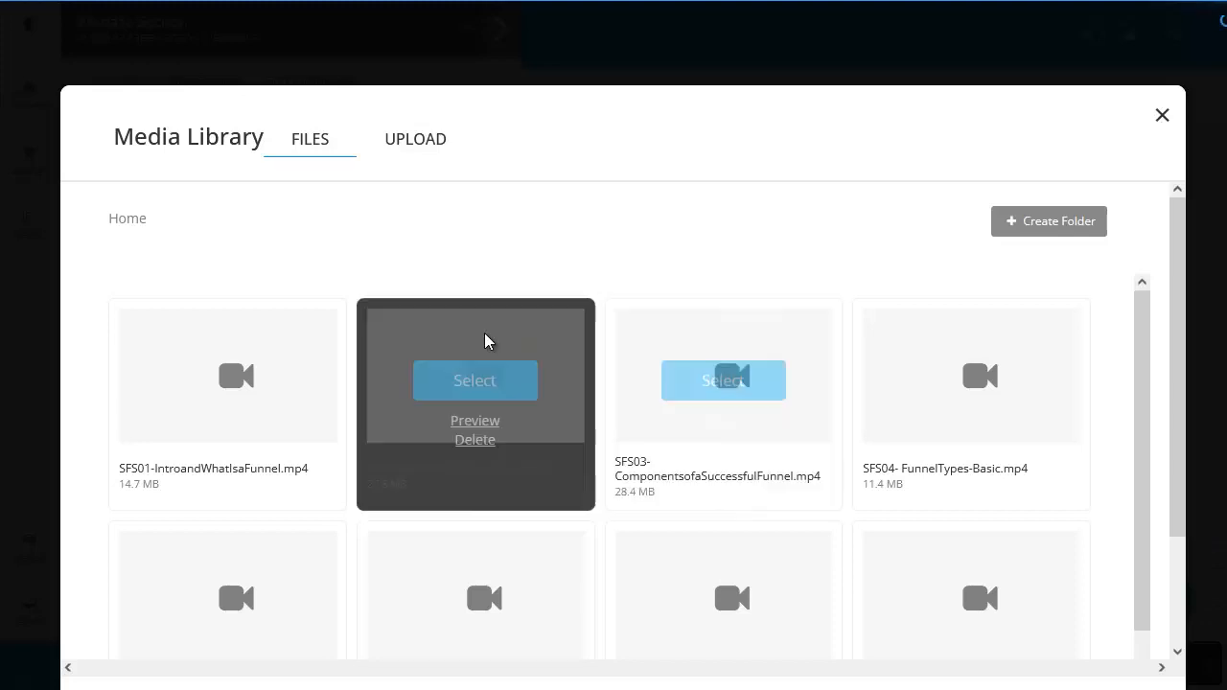
pyautogui.moveTo(684, 330)
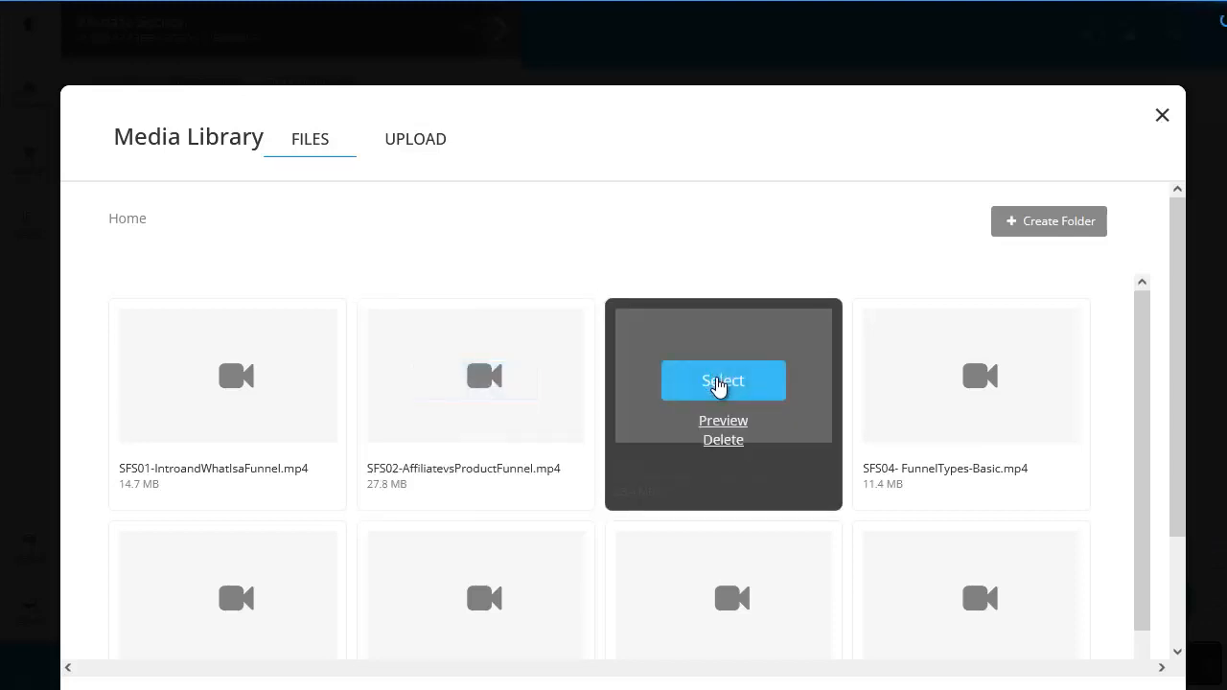
pyautogui.click(719, 382)
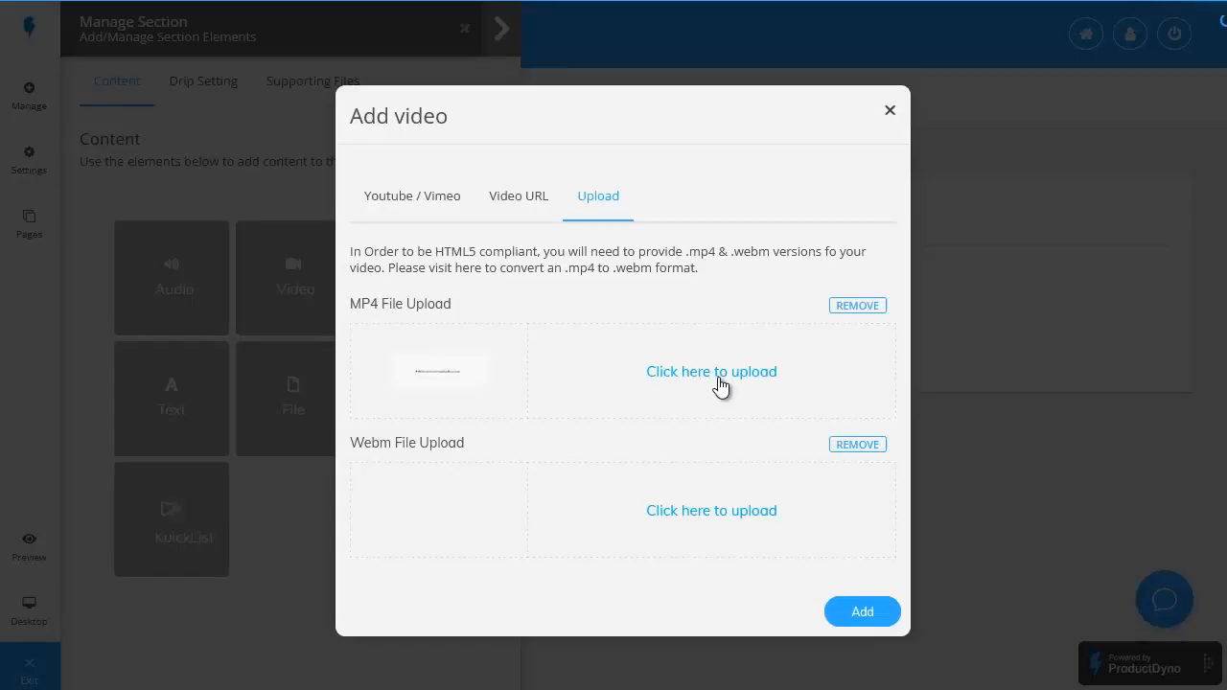
pyautogui.click(858, 614)
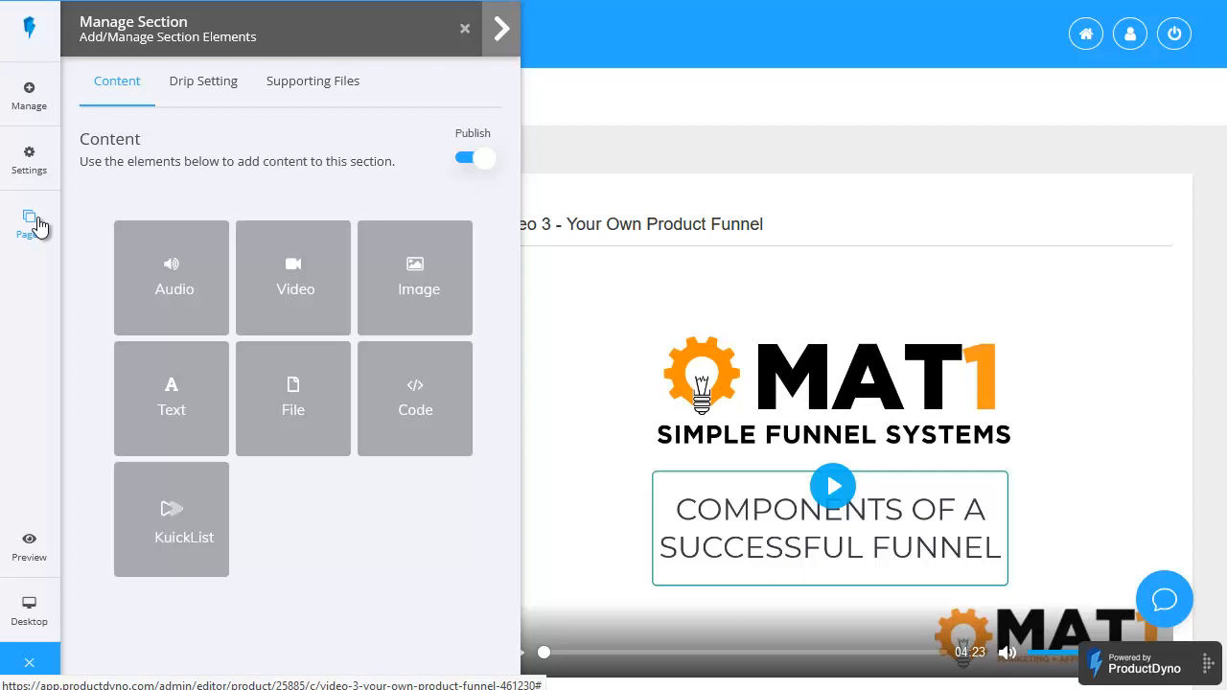
# Step: Switch to the Product Home page and examine its General design settings and the selectable themes without changing the theme
pyautogui.click(35, 222)
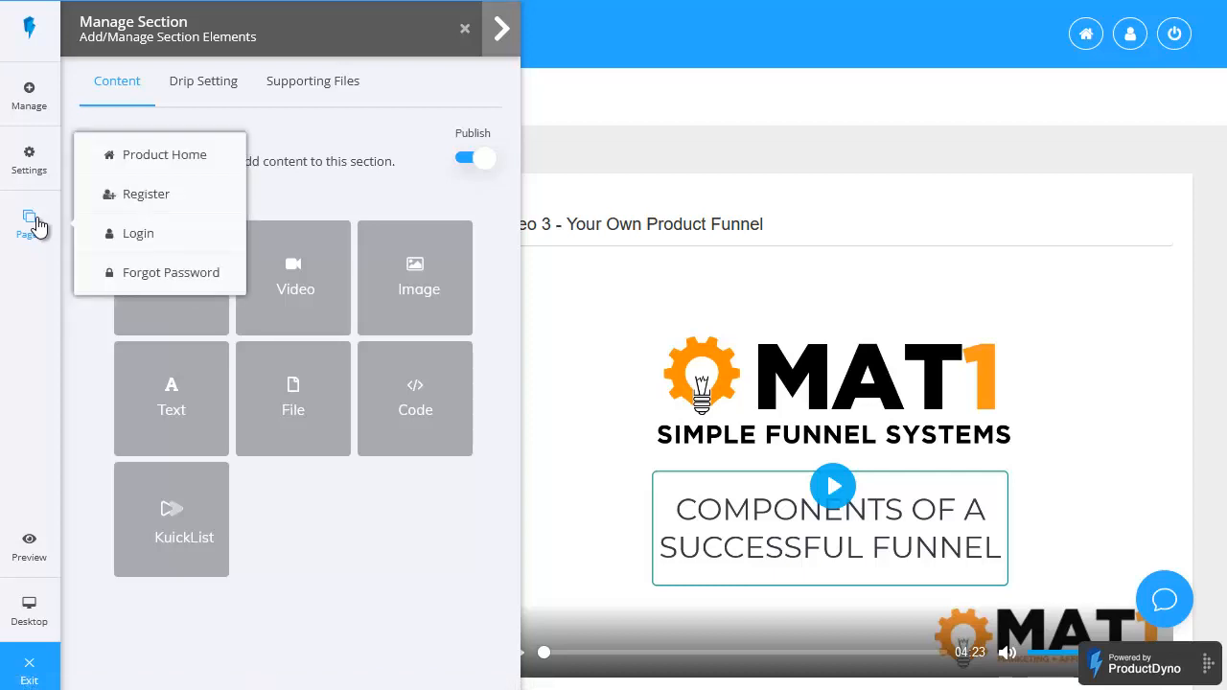
pyautogui.click(153, 153)
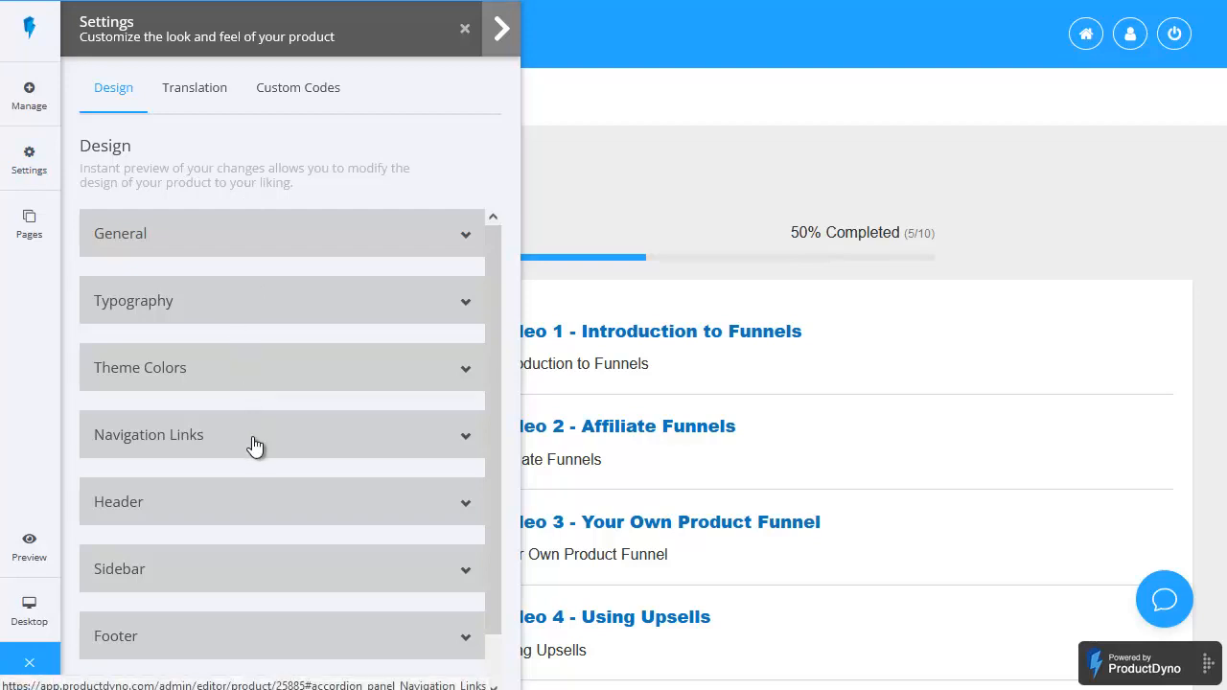
pyautogui.scroll(-1, 253, 439)
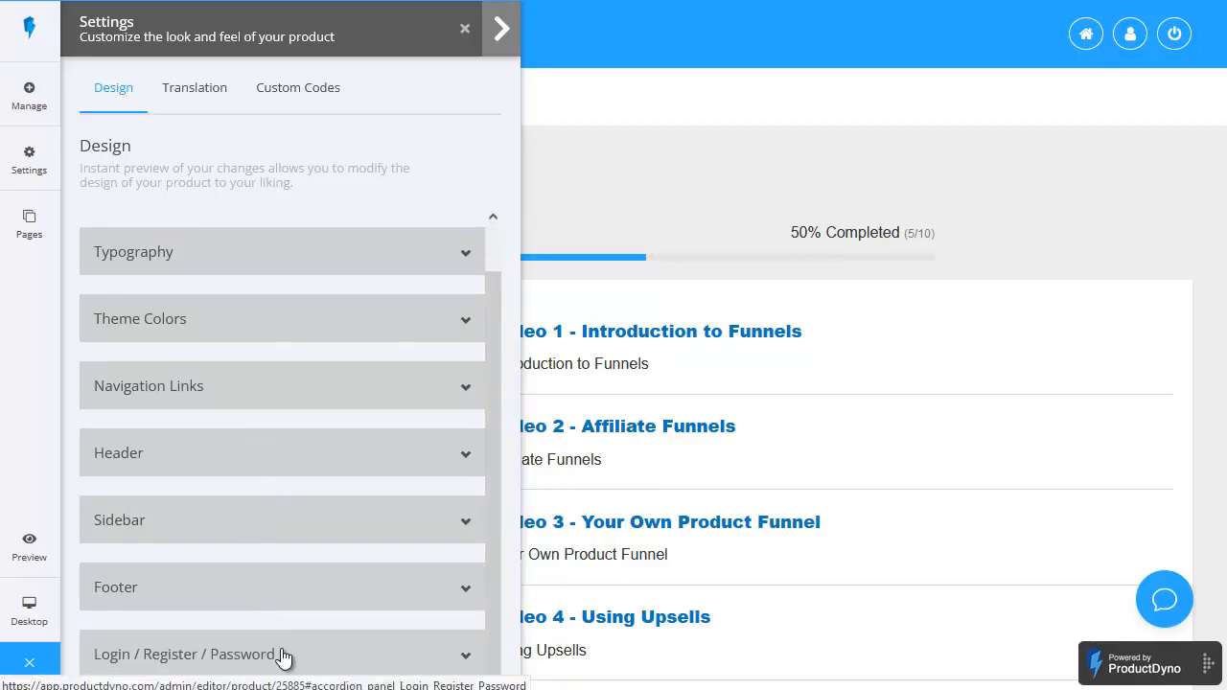
pyautogui.scroll(1, 247, 323)
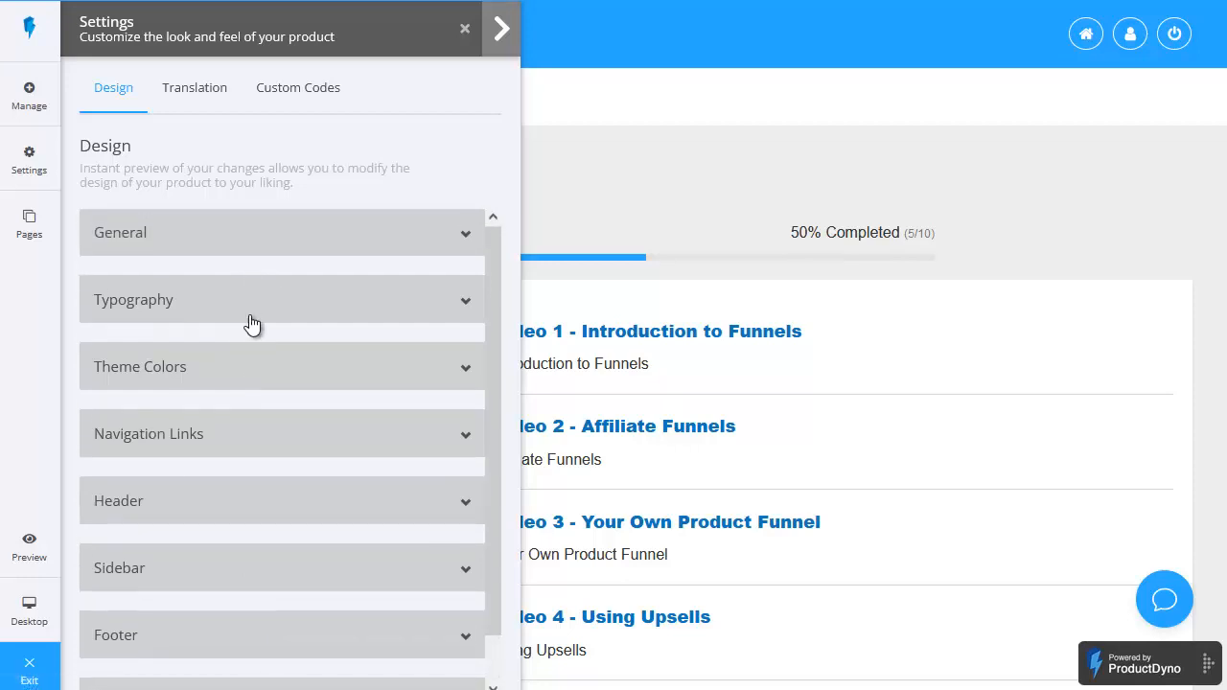
pyautogui.click(393, 232)
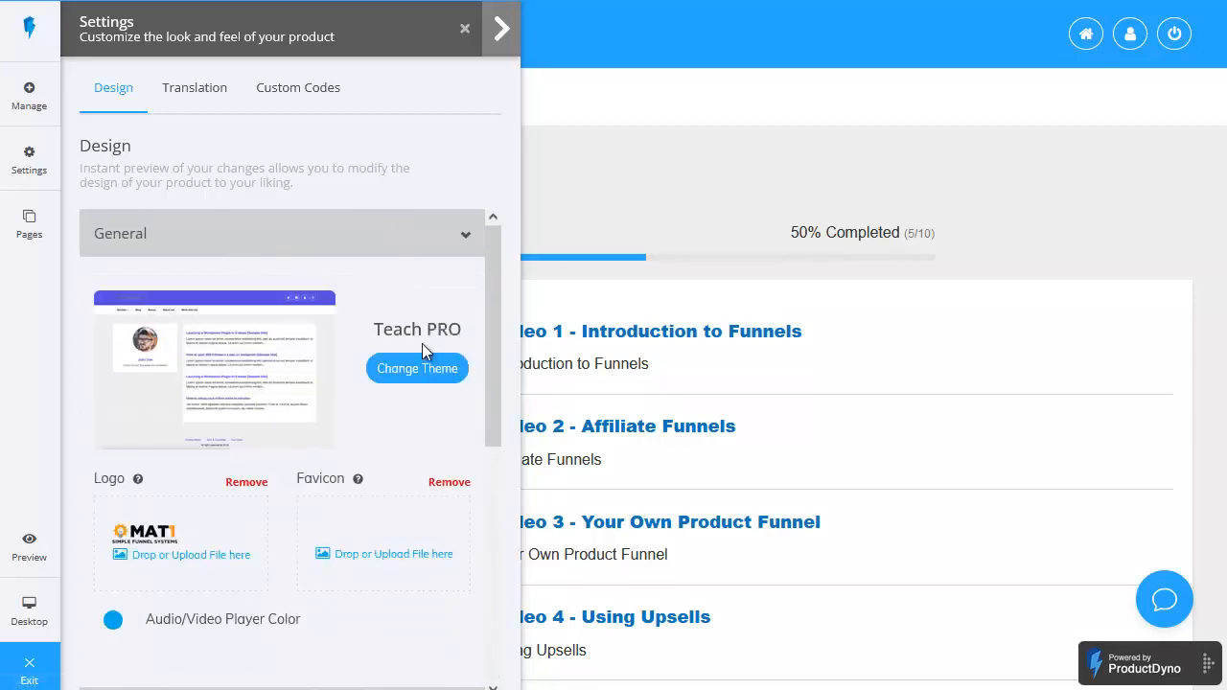
pyautogui.click(430, 378)
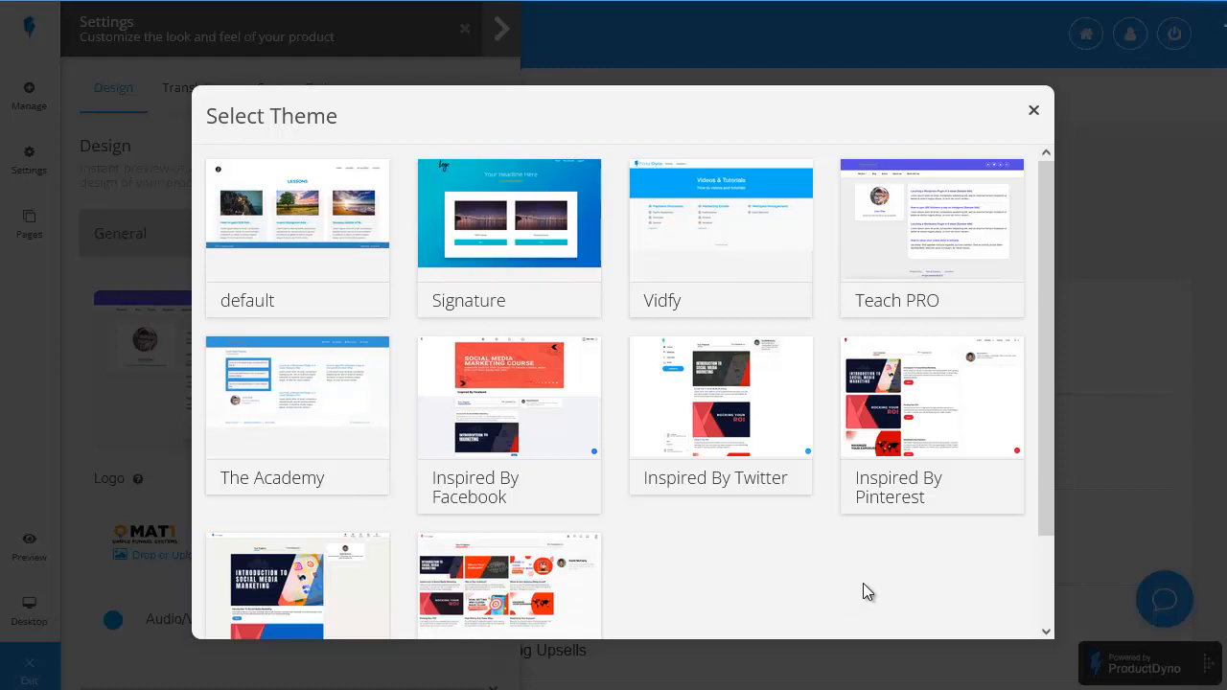
pyautogui.click(1031, 116)
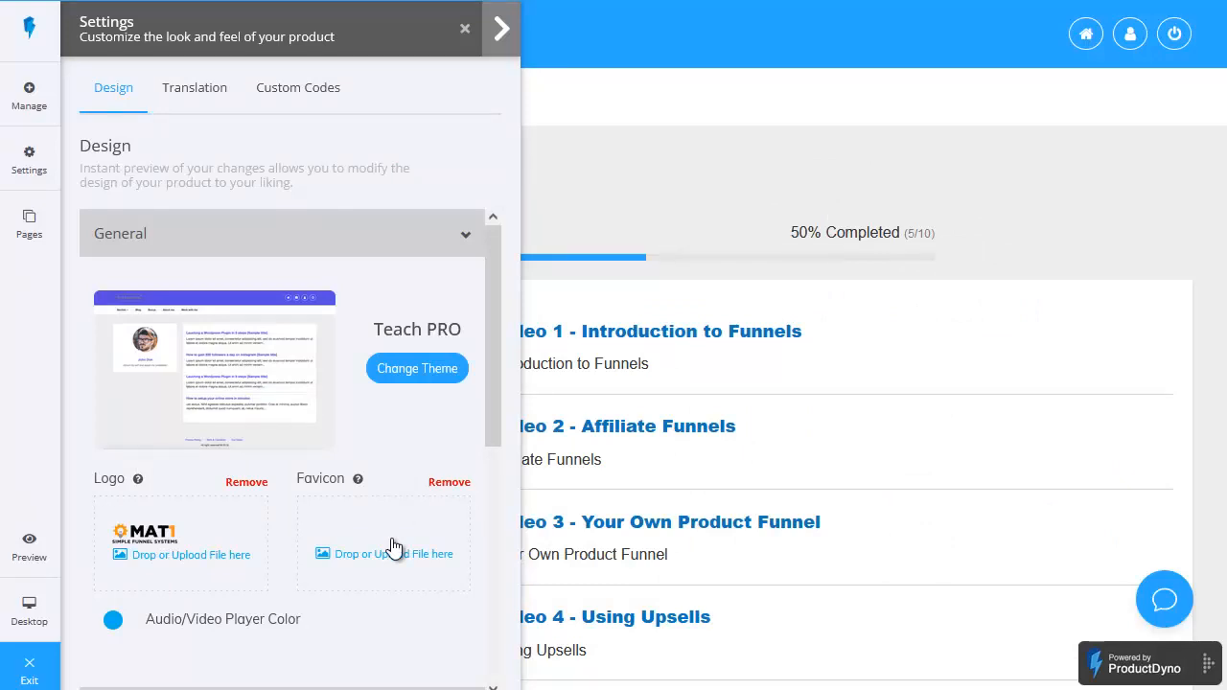
pyautogui.click(462, 237)
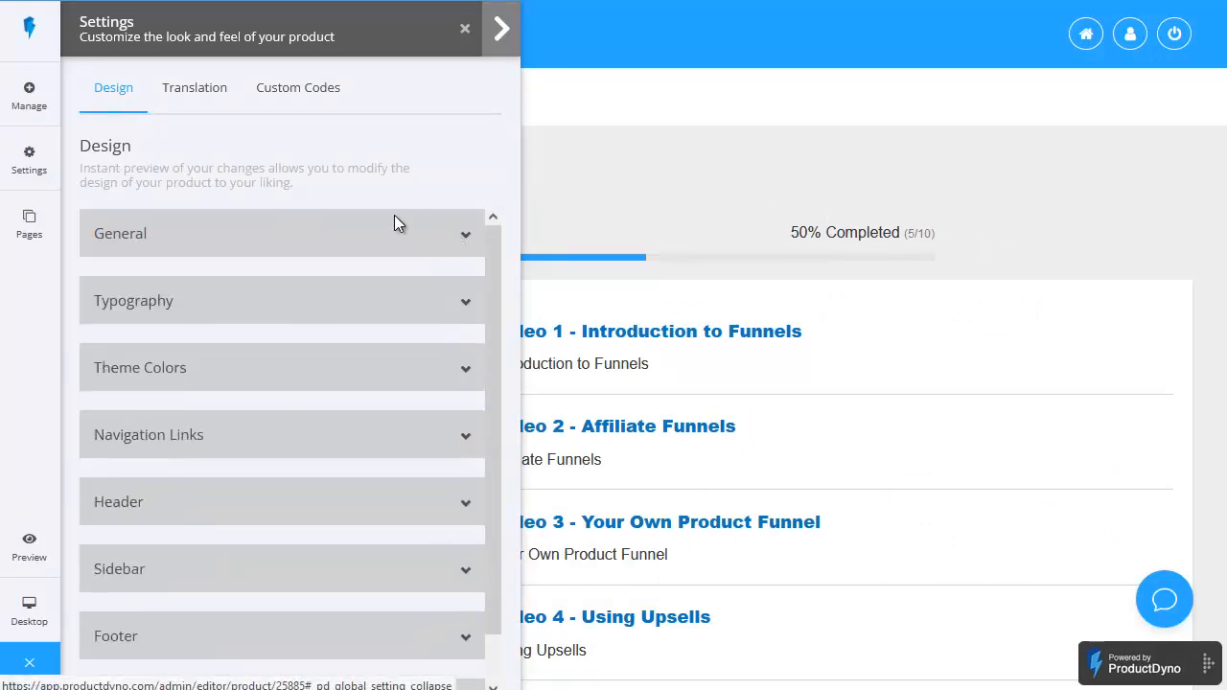
# Step: Examine the Theme Colors options in the product's design settings
pyautogui.click(280, 378)
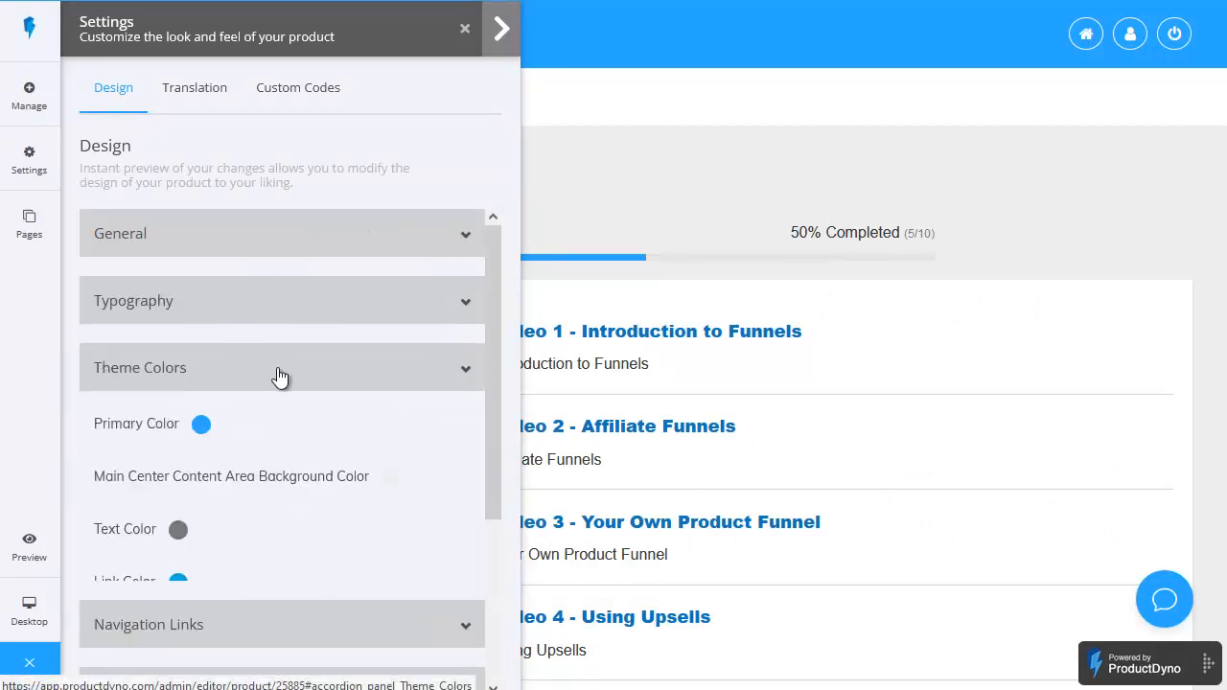
pyautogui.scroll(-2, 247, 496)
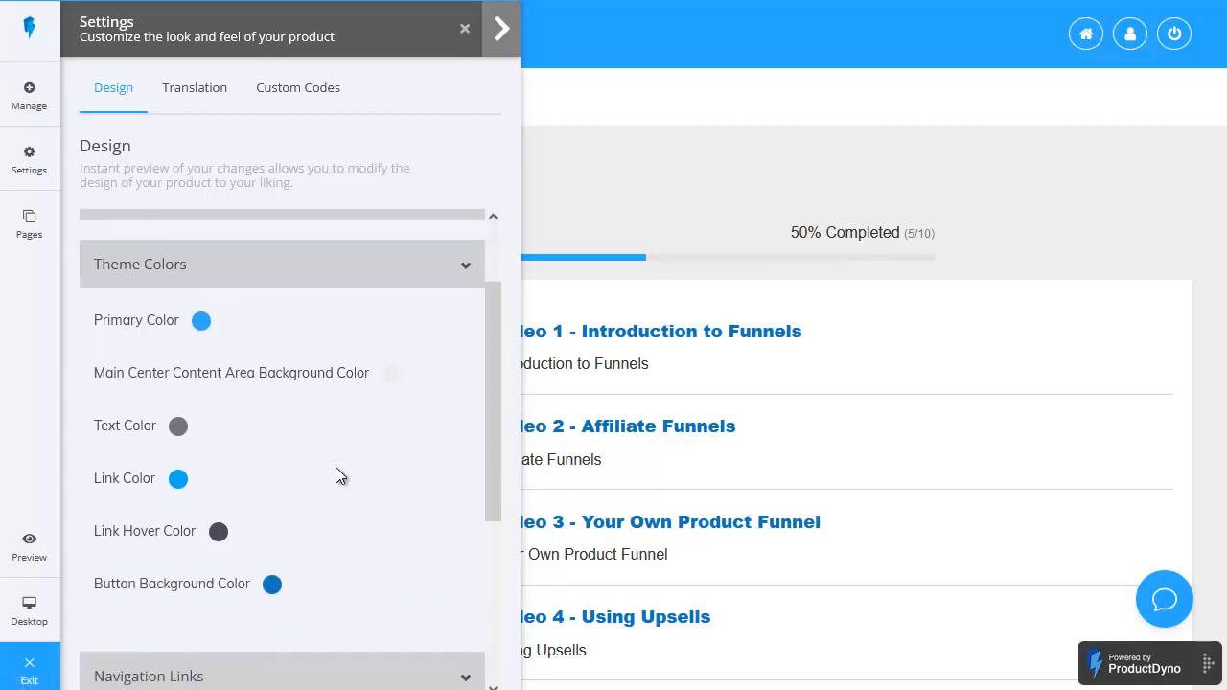
pyautogui.scroll(2, 335, 470)
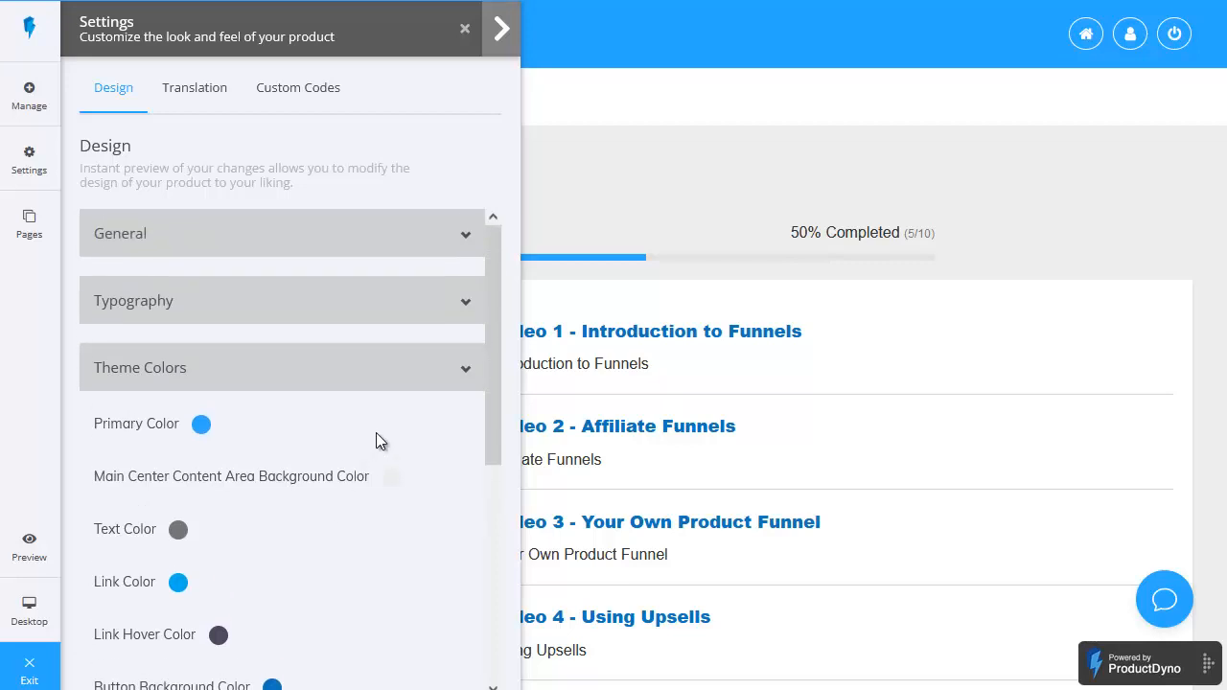
pyautogui.click(460, 374)
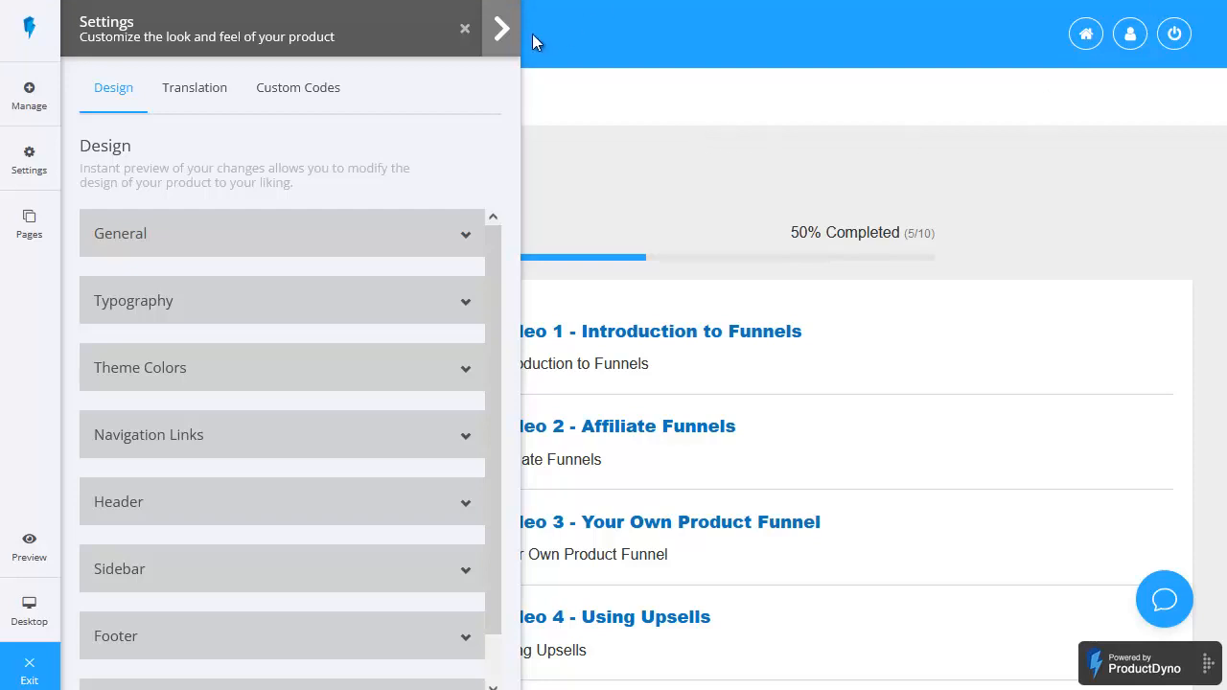
# Step: Examine the product's Translation texts and Custom Codes settings, and exit the Content Designer
pyautogui.click(183, 88)
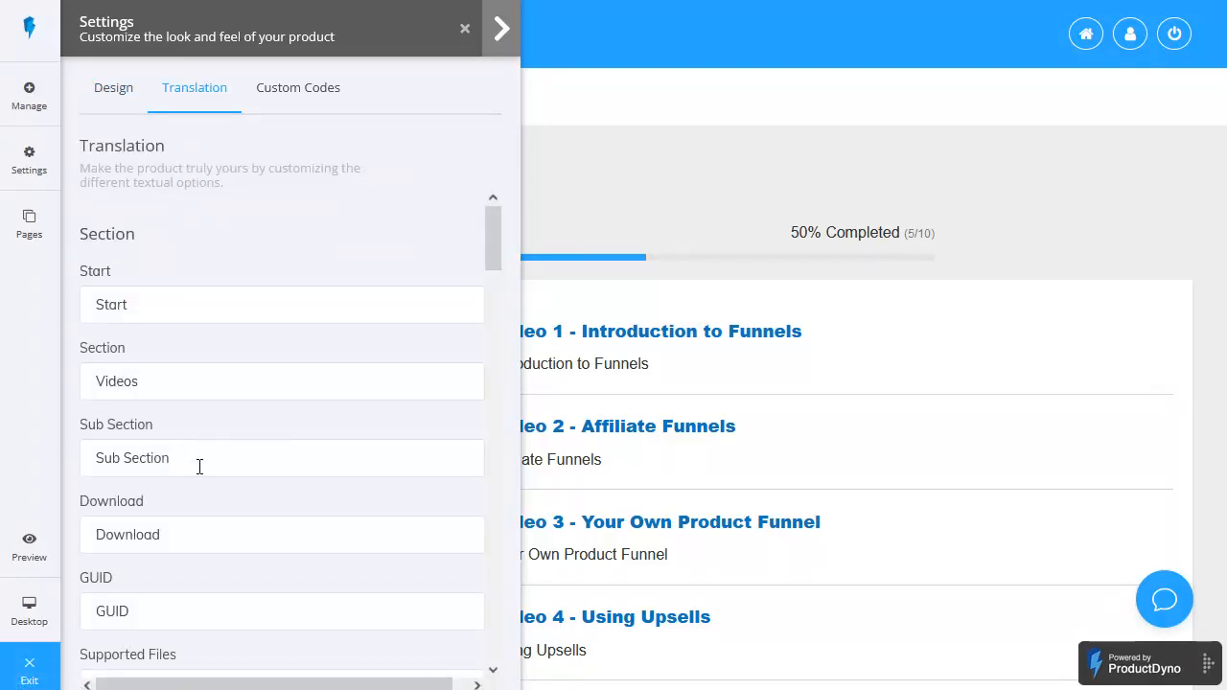
pyautogui.click(289, 91)
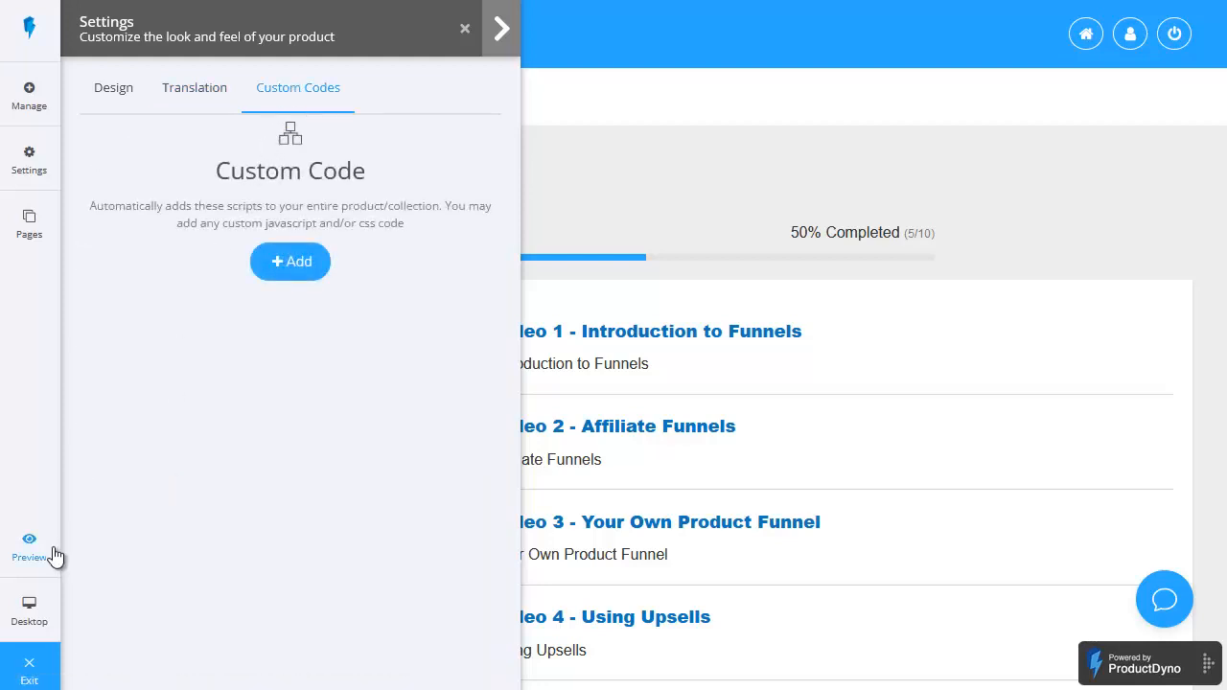
pyautogui.click(34, 671)
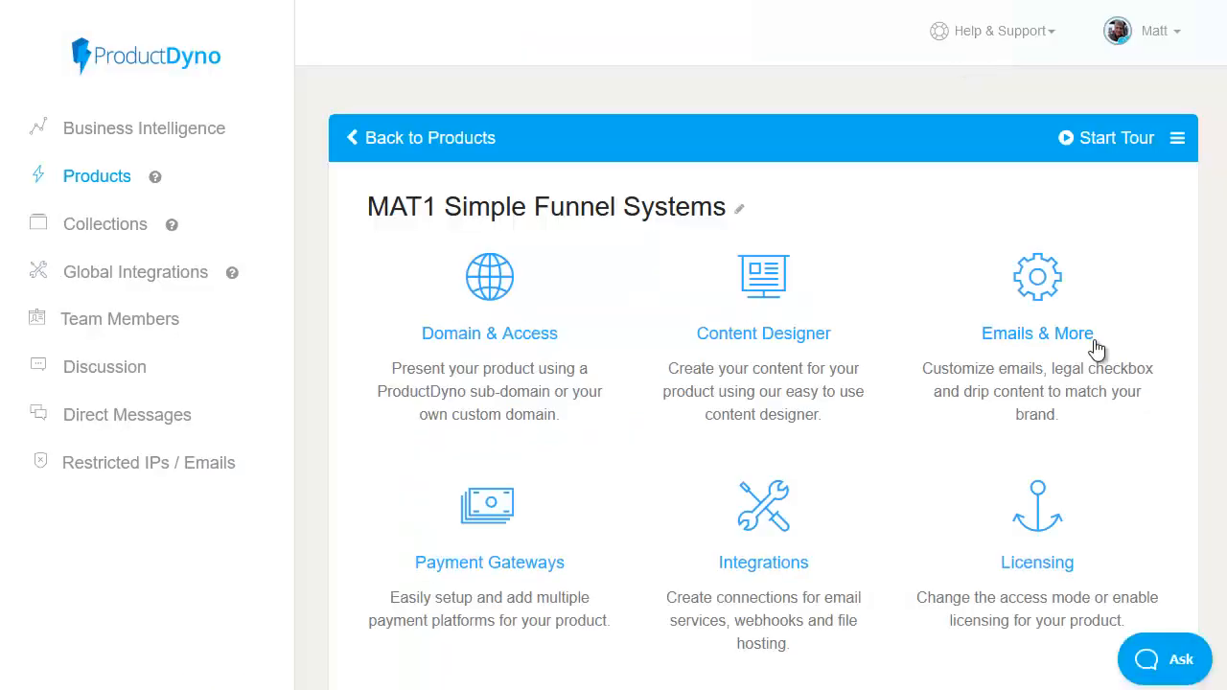
# Step: Examine the product's Welcome email template and Legal Checkbox option in Emails & More, and return to the product overview
pyautogui.click(1062, 320)
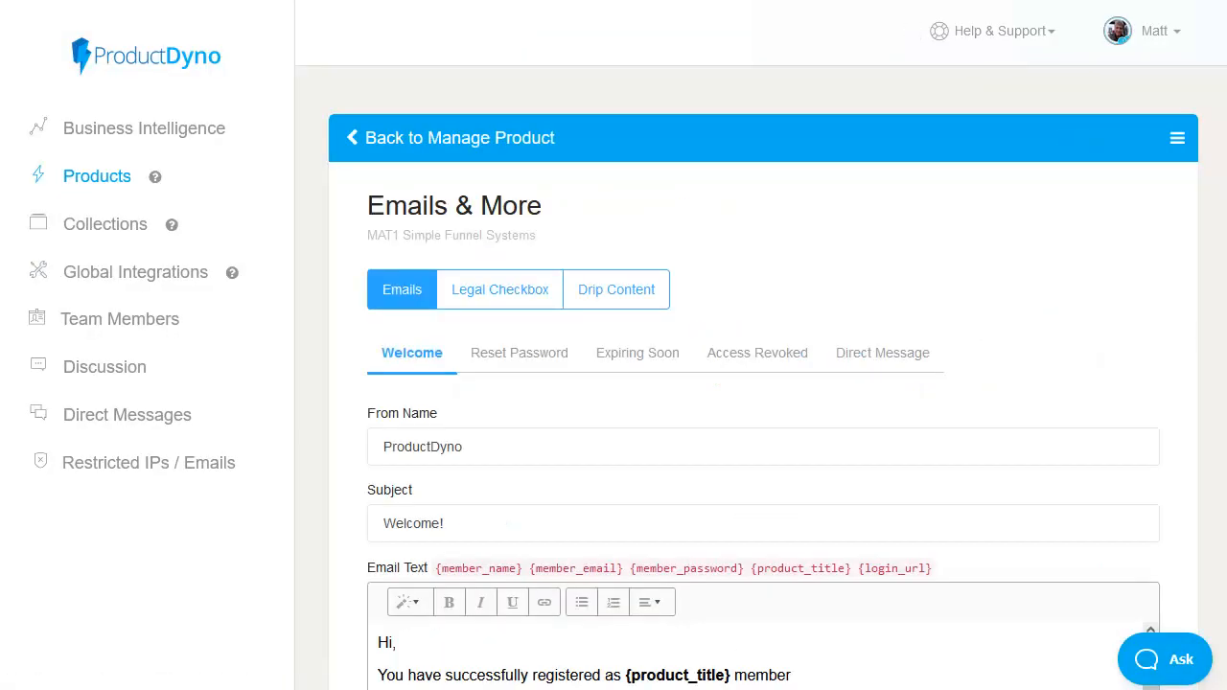
pyautogui.scroll(-2, 845, 244)
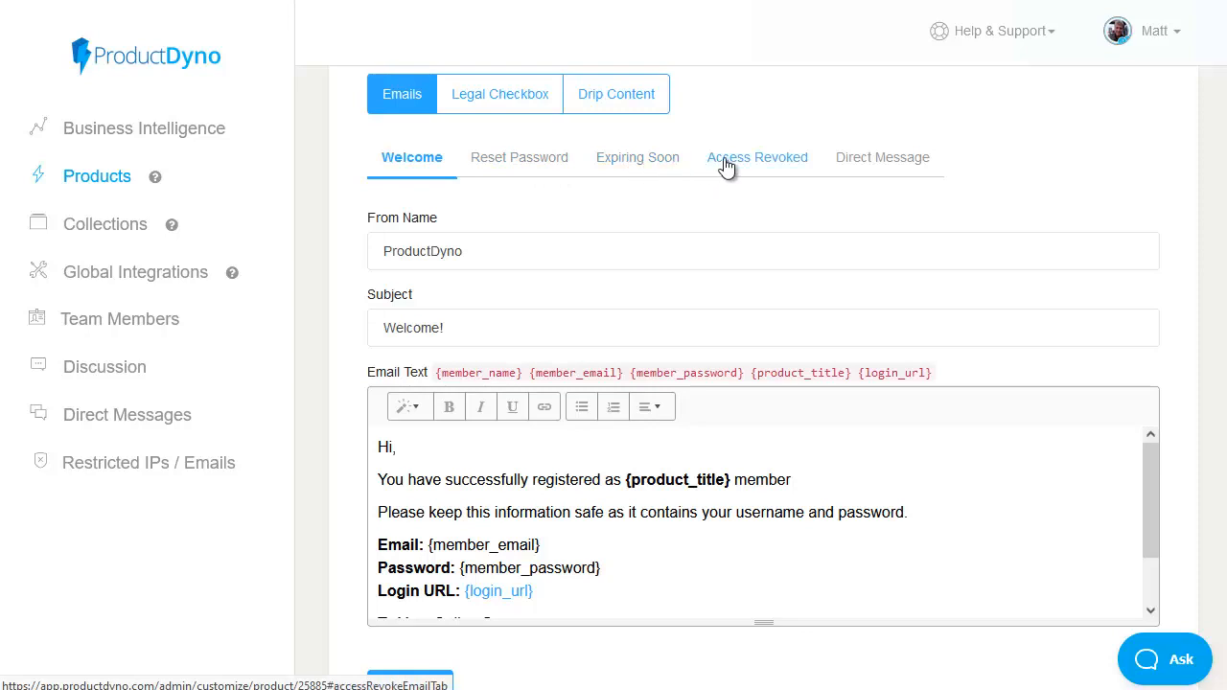
pyautogui.scroll(2, 713, 163)
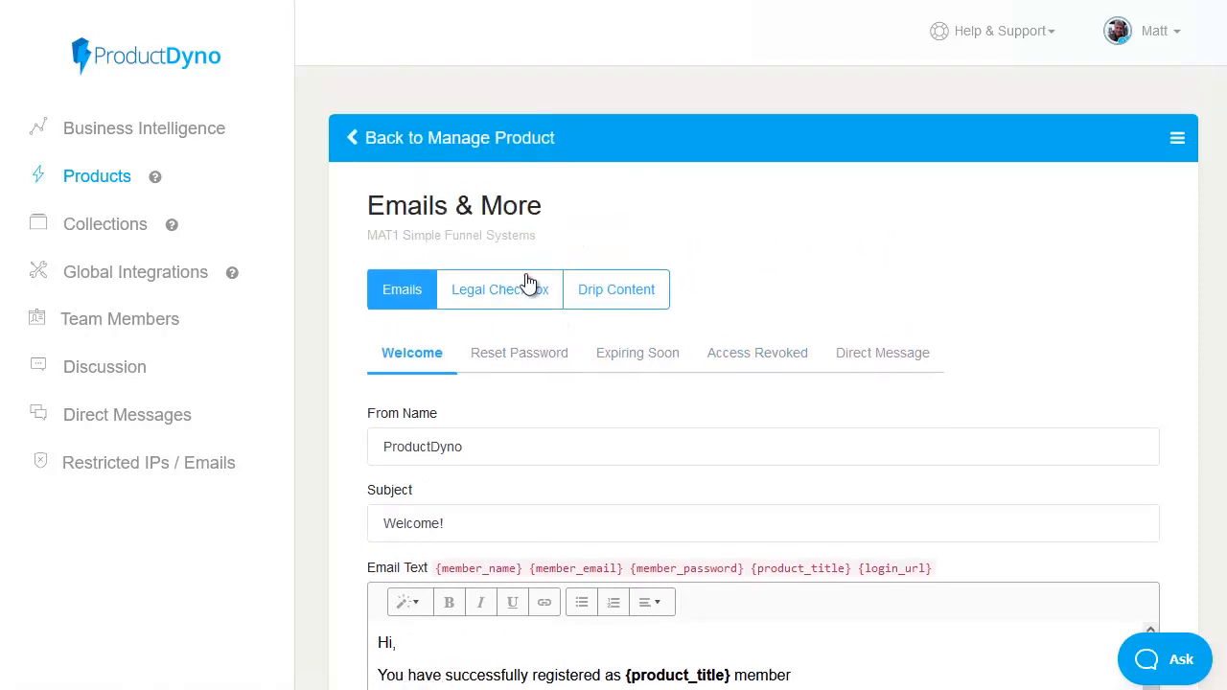
pyautogui.click(515, 295)
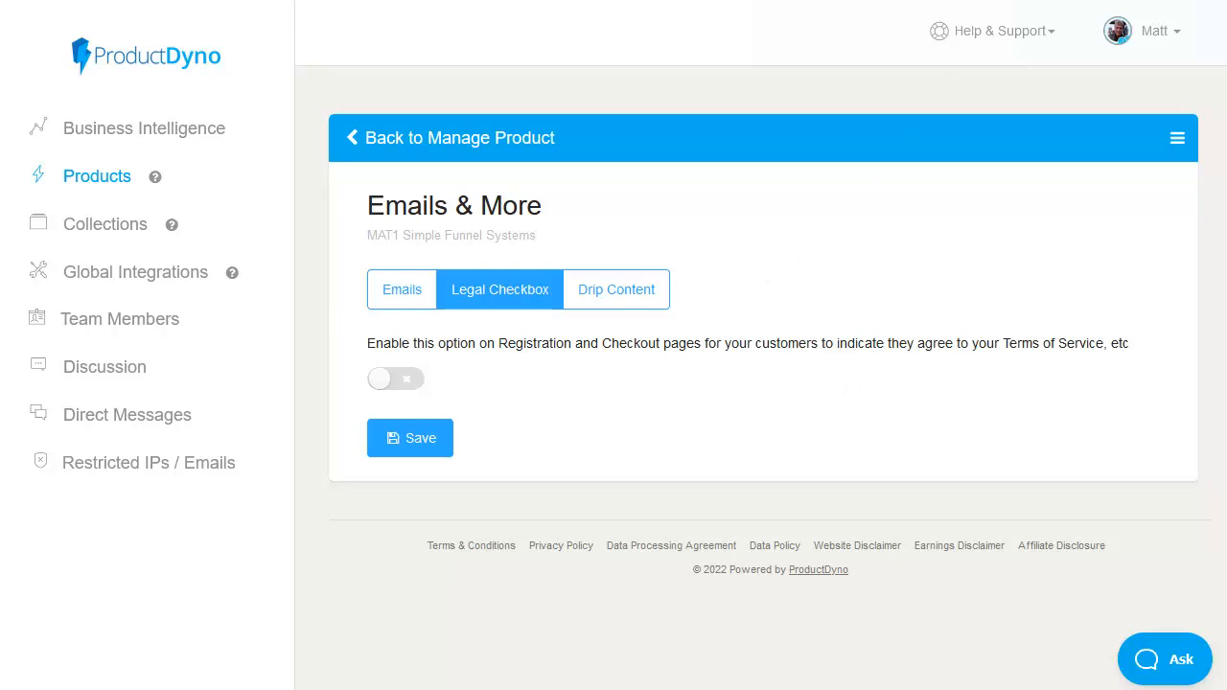
pyautogui.hotkey('ctrl', 'w')
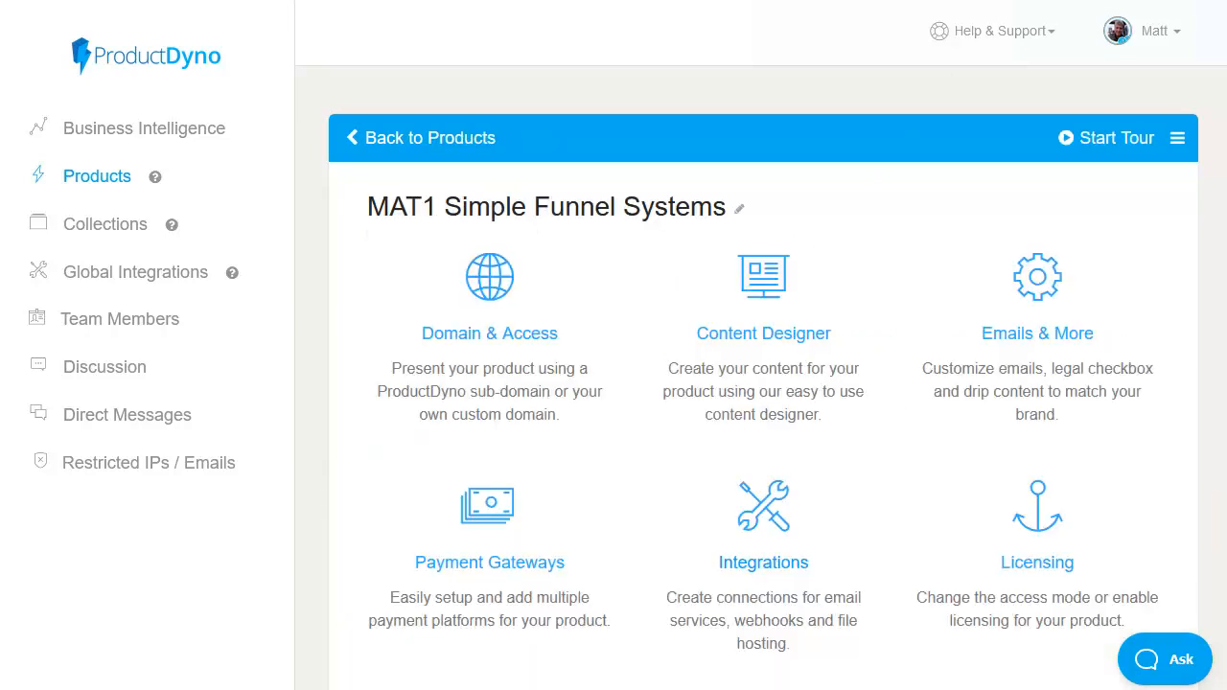
pyautogui.click(531, 568)
pyautogui.click(1118, 219)
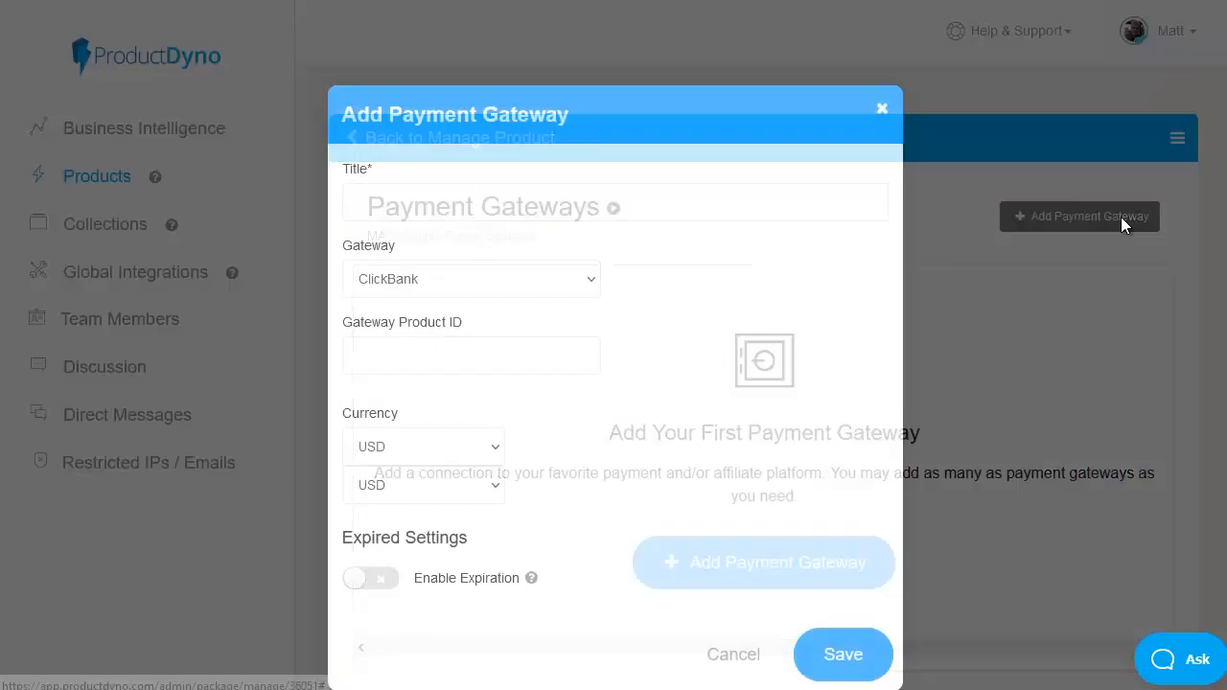
pyautogui.click(541, 291)
pyautogui.moveTo(601, 361)
pyautogui.mouseDown()
pyautogui.moveTo(601, 406)
pyautogui.moveTo(605, 343)
pyautogui.moveTo(607, 385)
pyautogui.mouseUp()
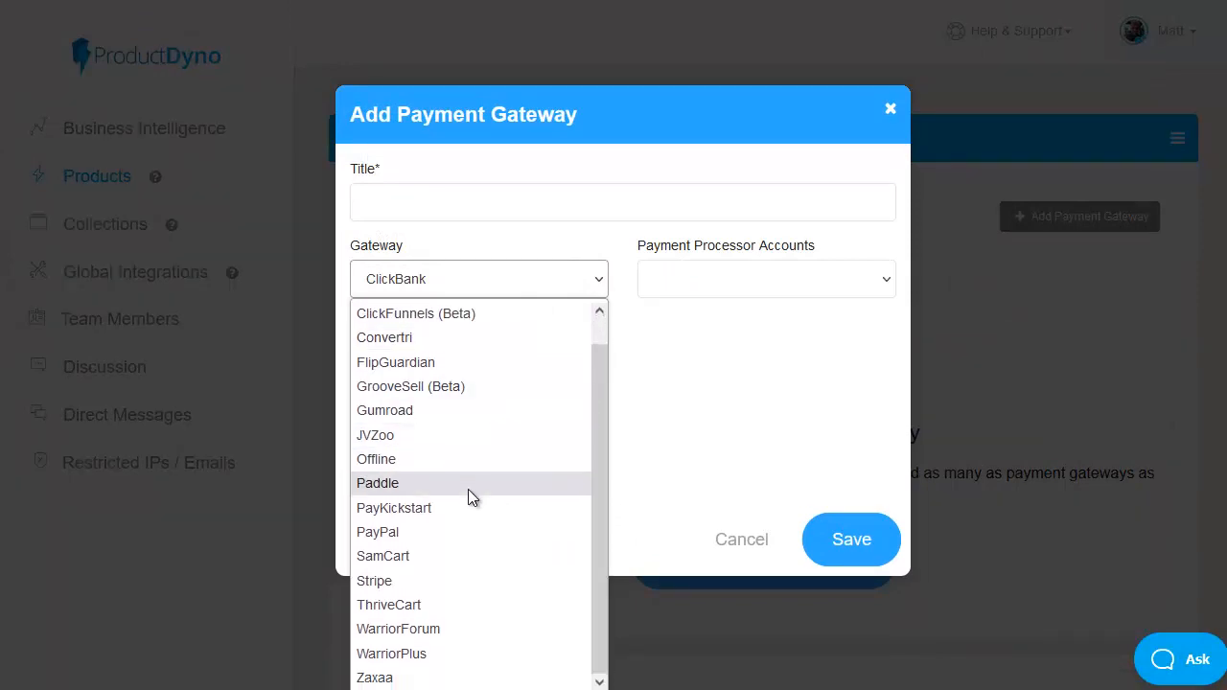
pyautogui.click(479, 582)
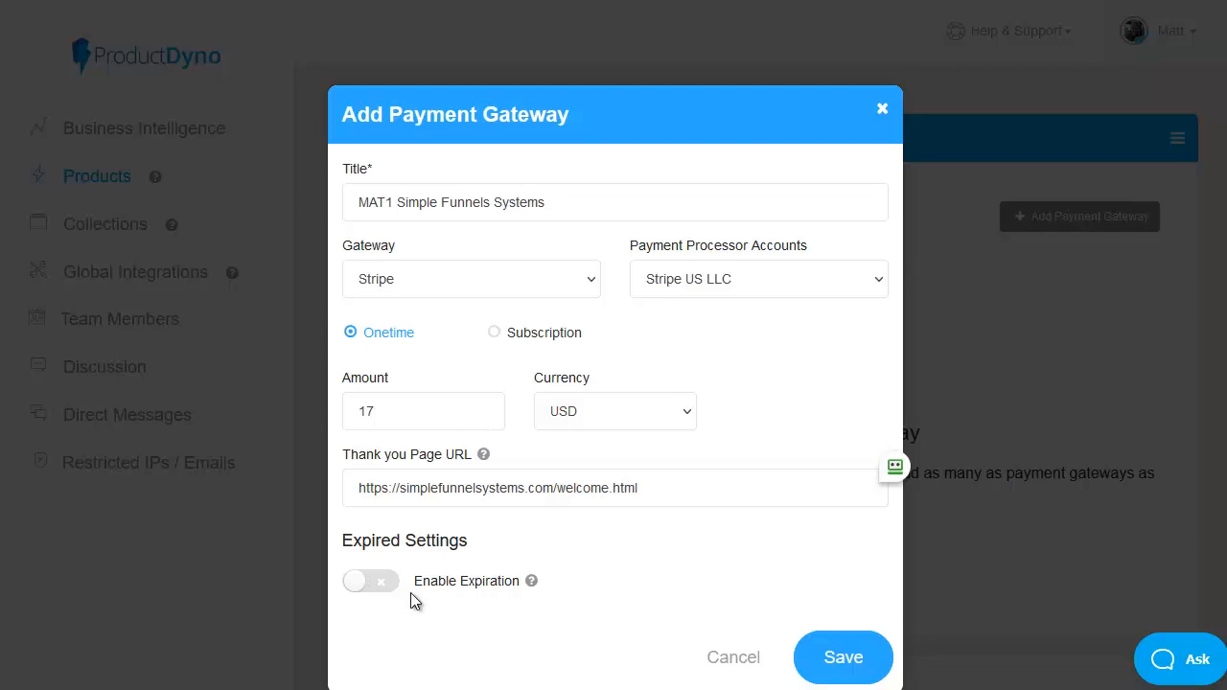
pyautogui.click(840, 658)
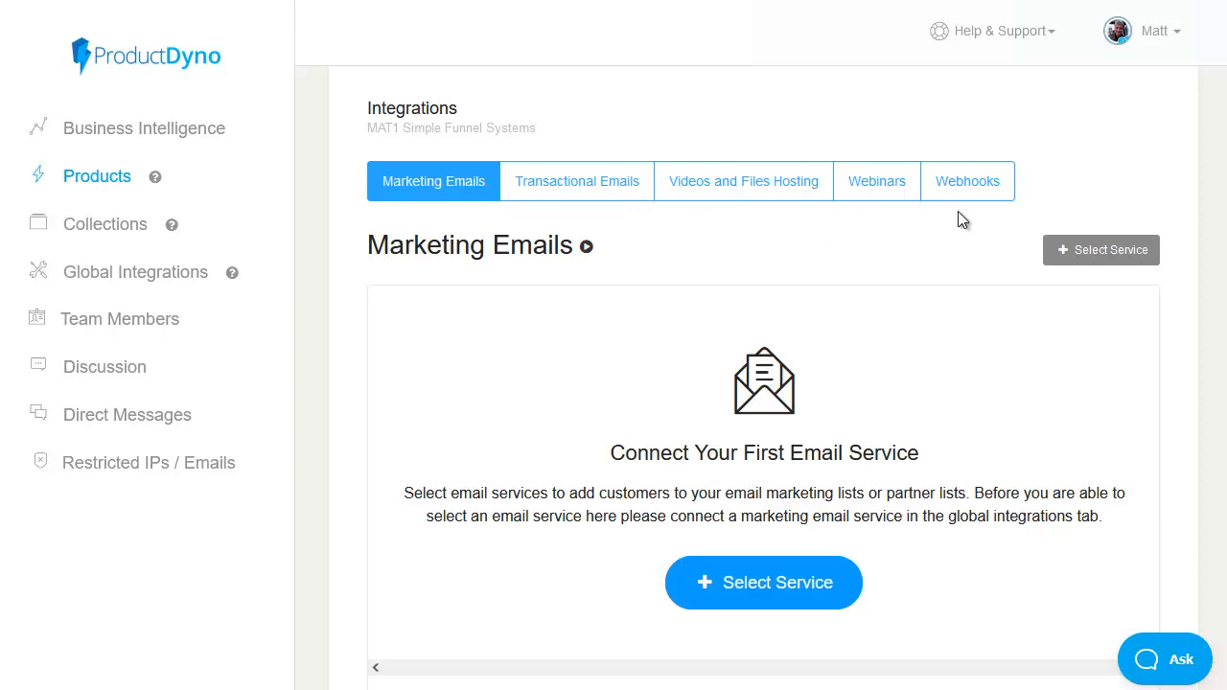
# Step: Connect the account's saved marketing email service to the product with the IMIntro list, leaving the add and remove tags unselected
pyautogui.click(769, 589)
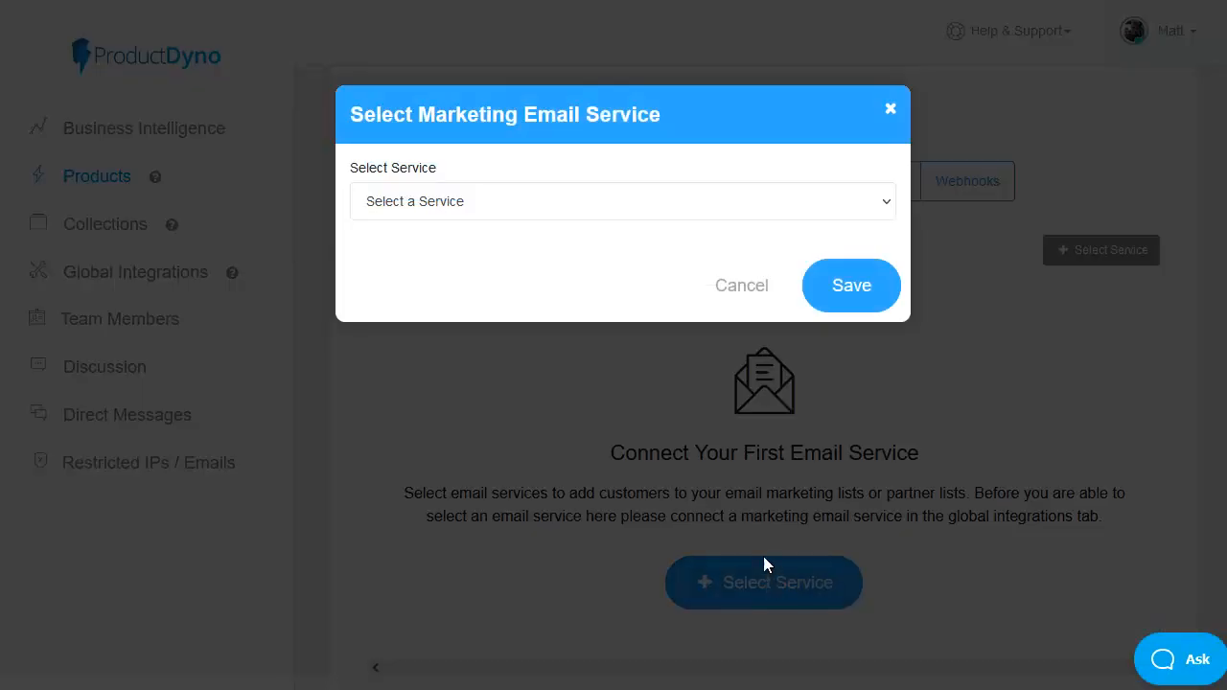
pyautogui.click(557, 204)
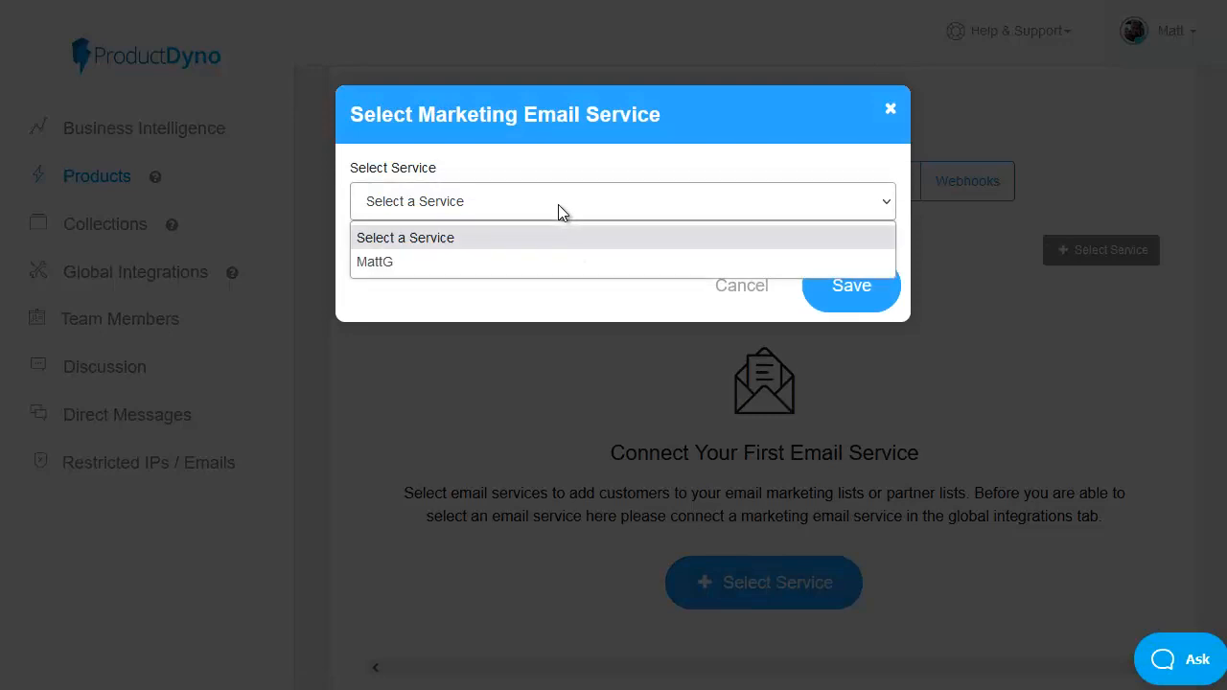
pyautogui.click(457, 269)
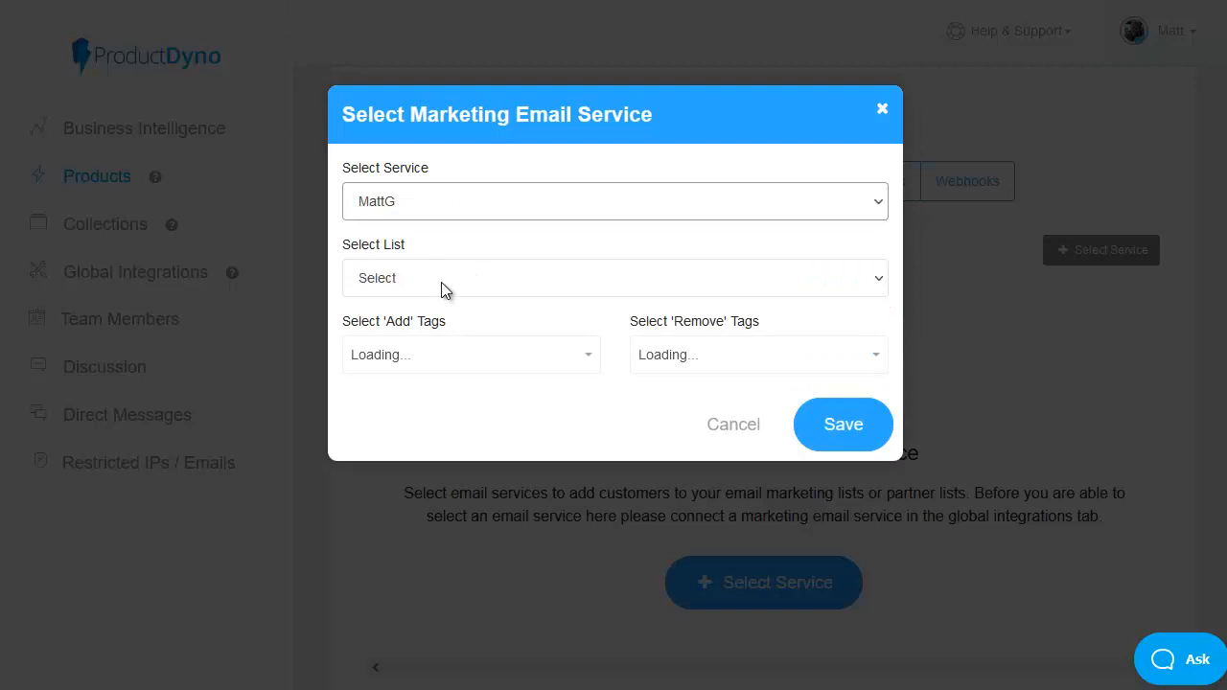
pyautogui.click(444, 287)
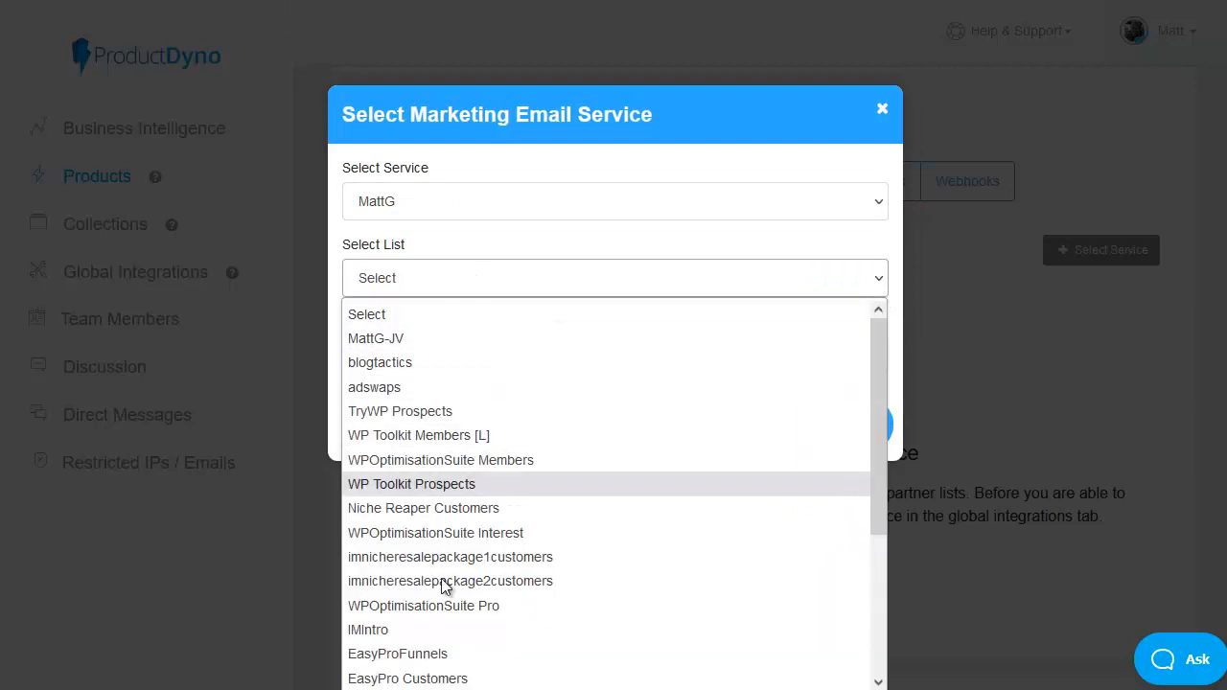
pyautogui.click(438, 631)
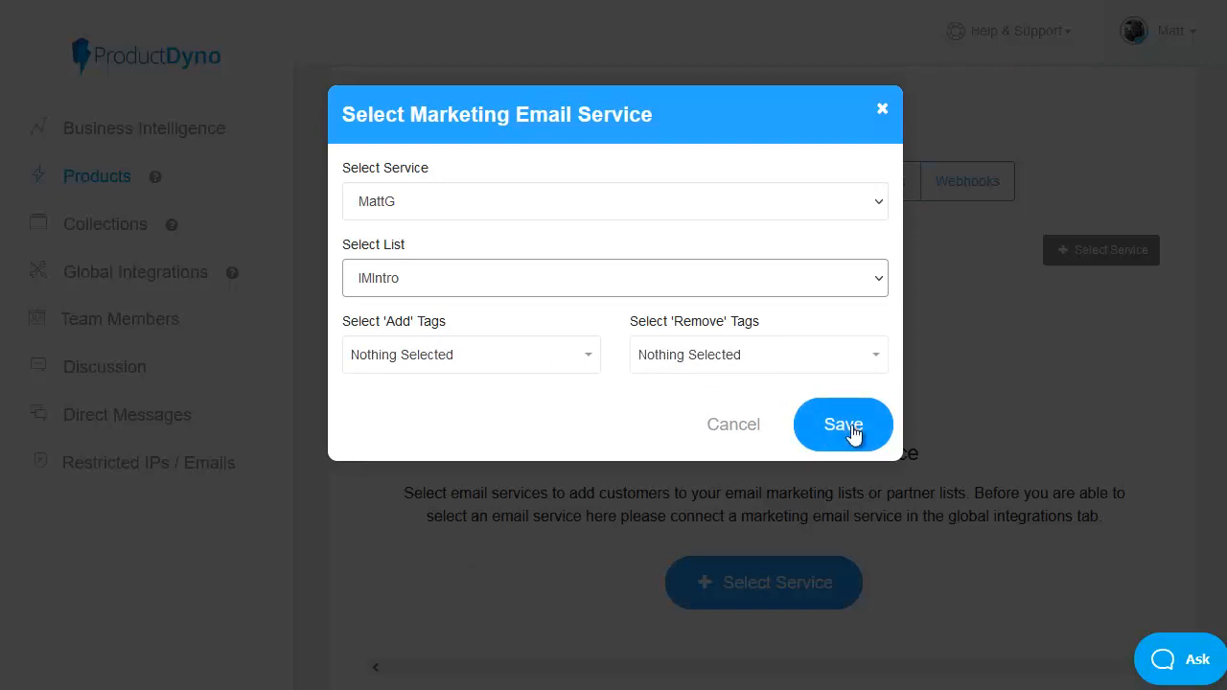
pyautogui.click(852, 434)
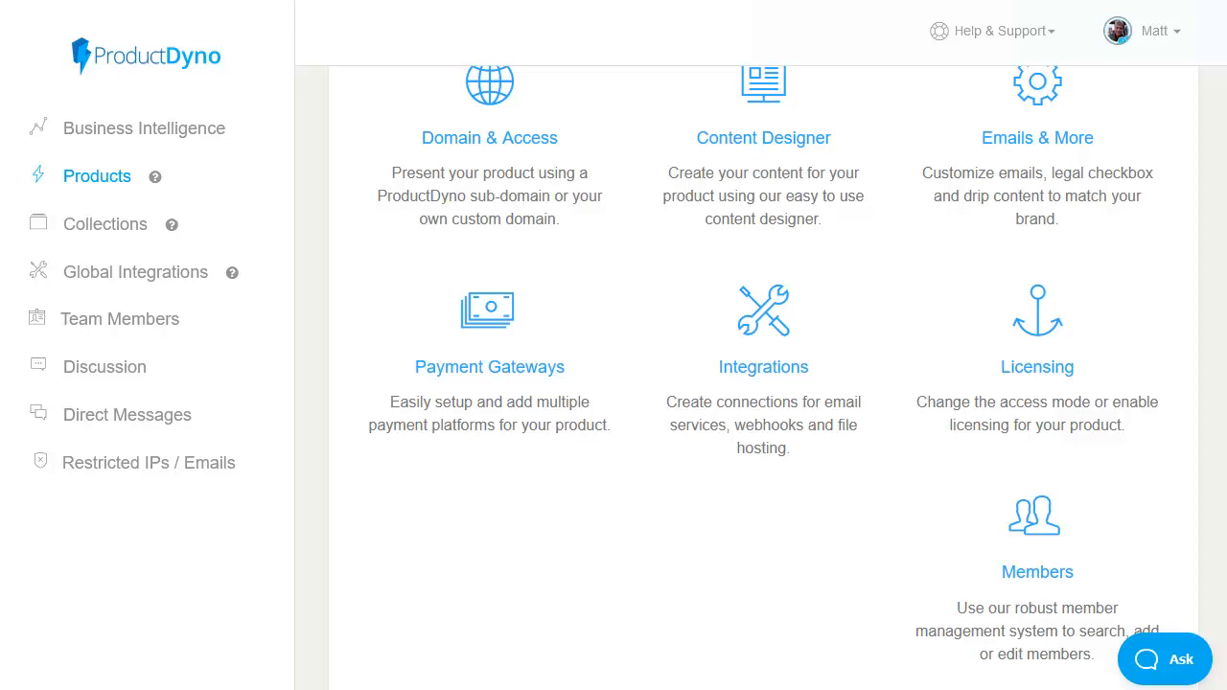
# Step: Open the MAT1 collection's Content Designer to manage its products
pyautogui.click(113, 228)
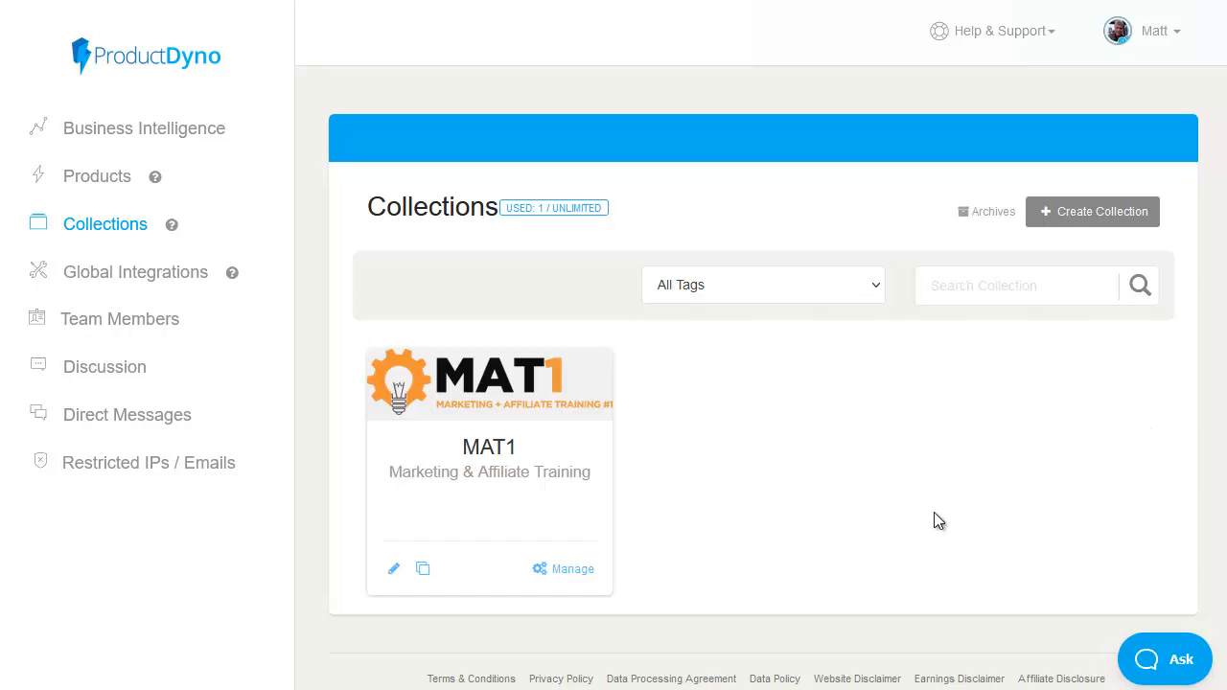
pyautogui.click(573, 570)
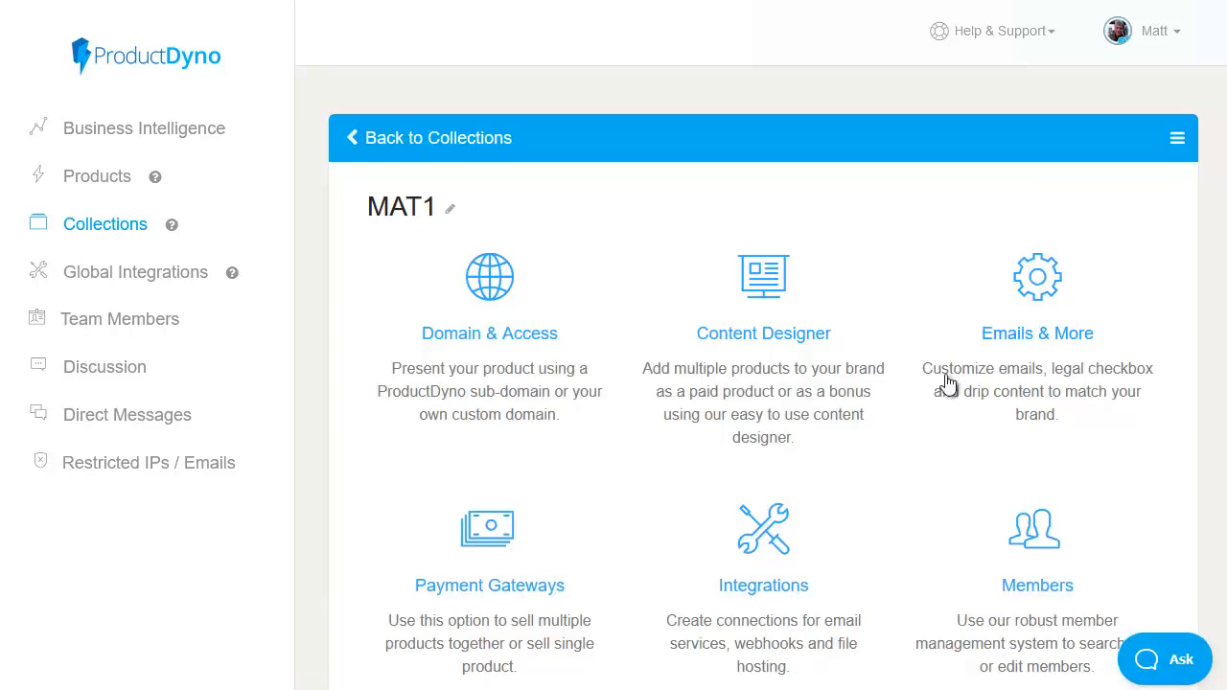
pyautogui.click(802, 347)
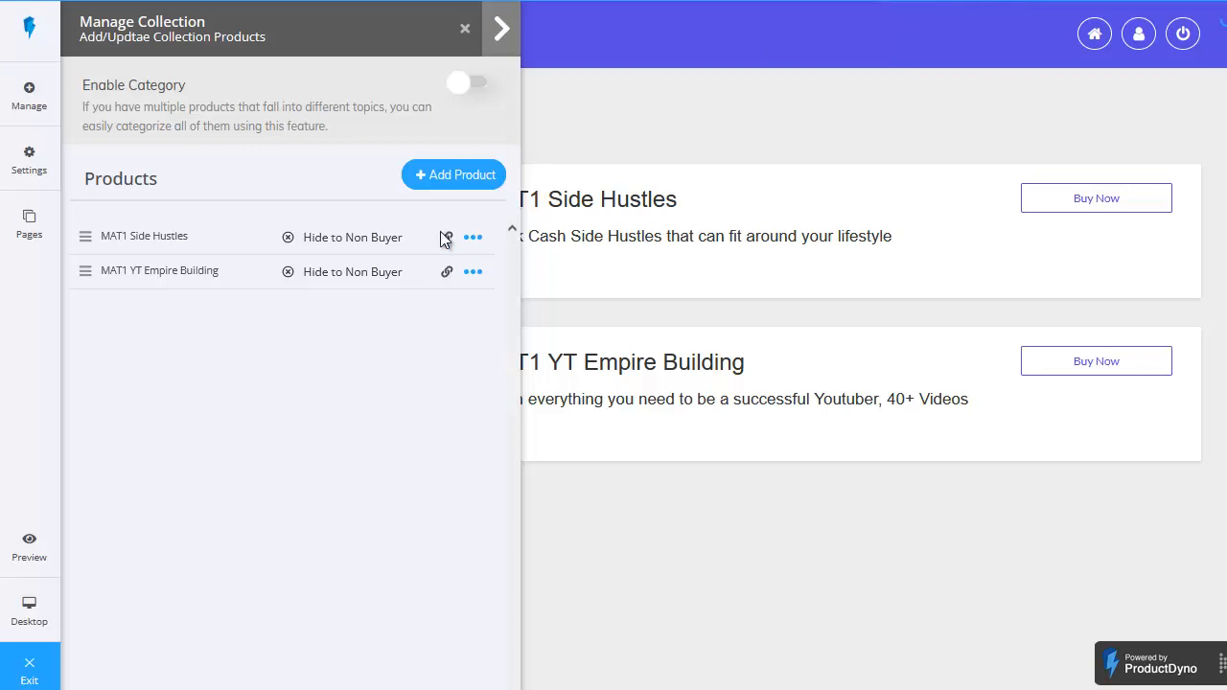
pyautogui.click(447, 173)
pyautogui.click(451, 212)
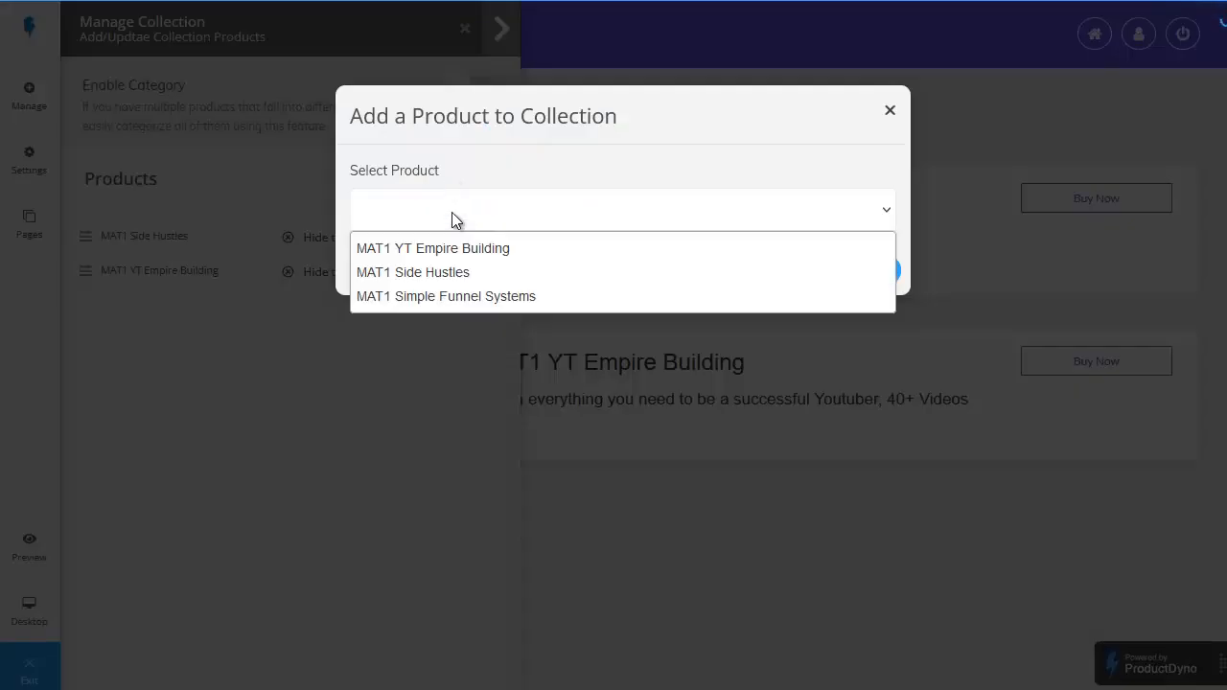
pyautogui.click(492, 297)
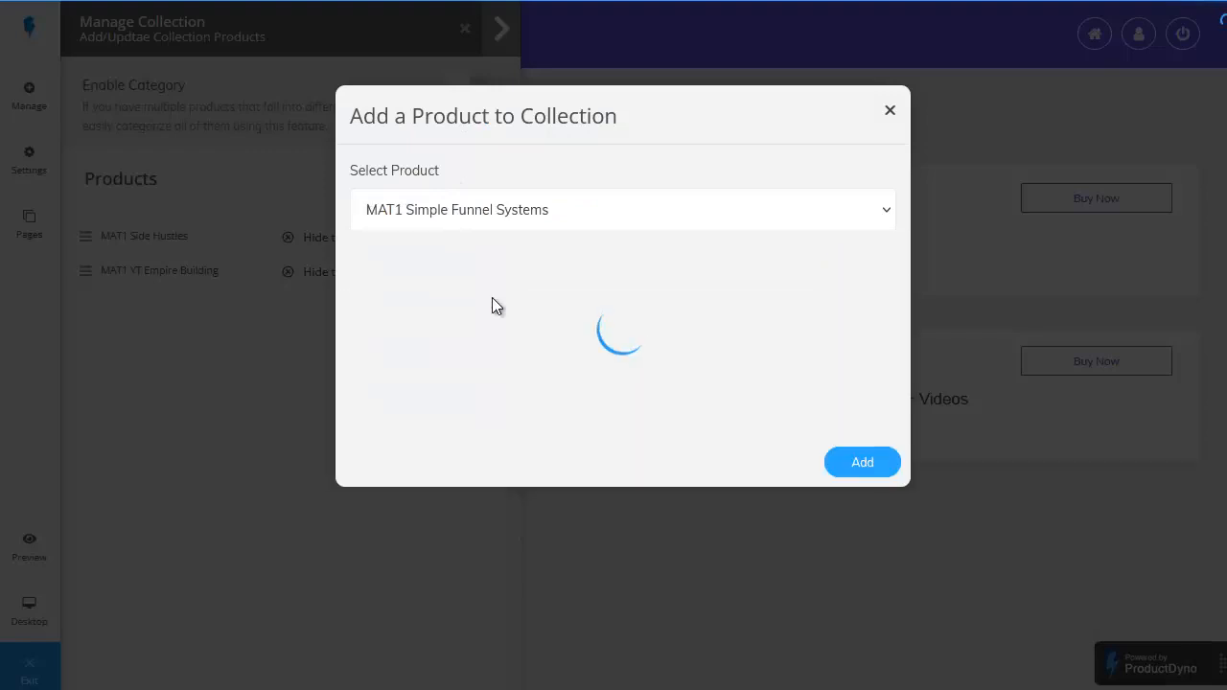
pyautogui.click(579, 373)
pyautogui.write('https://simplefunnelsystems.com/')
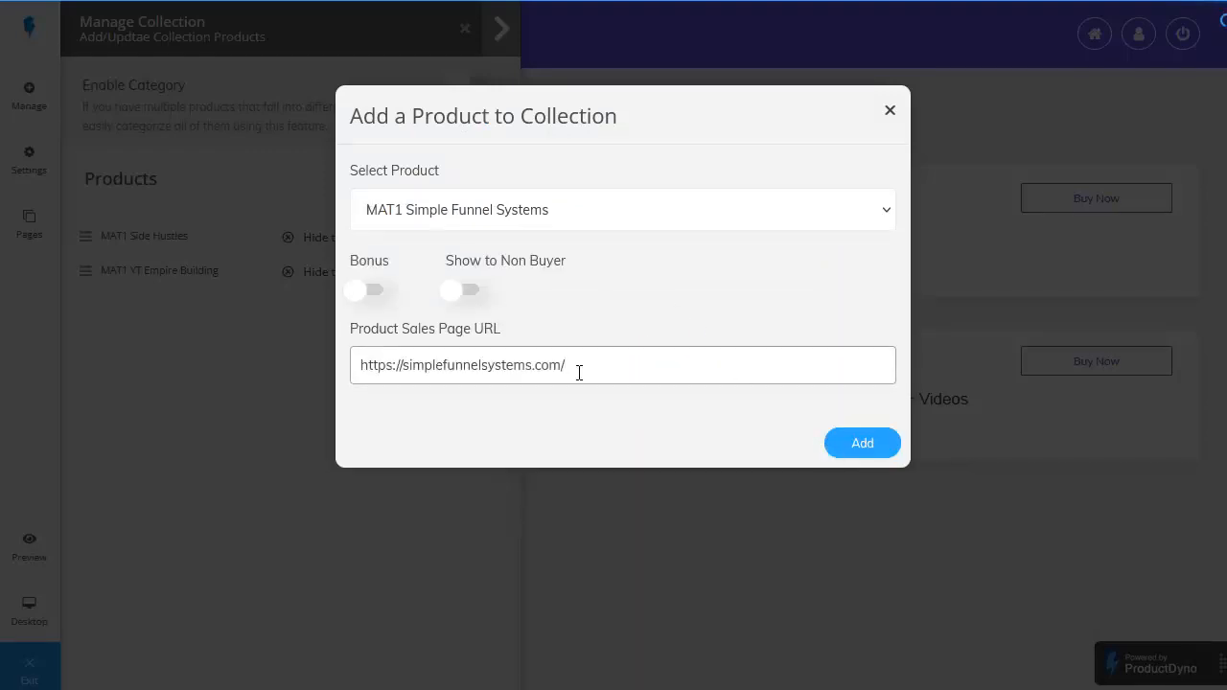
pyautogui.click(624, 338)
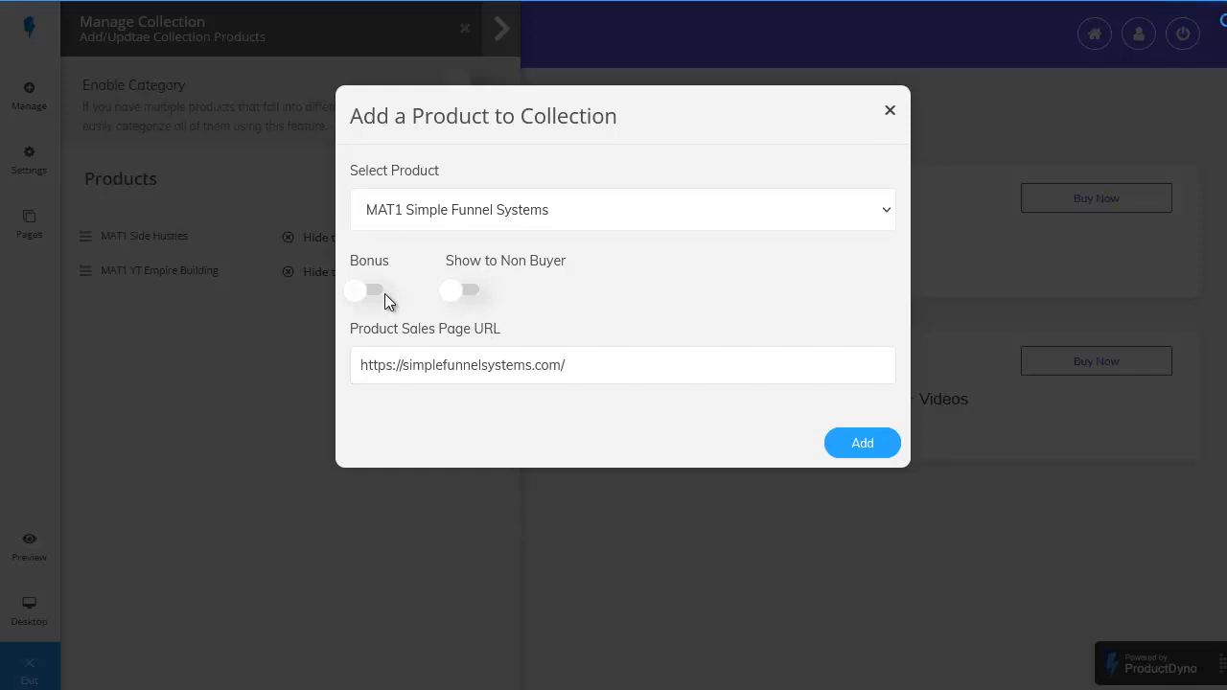
pyautogui.click(469, 293)
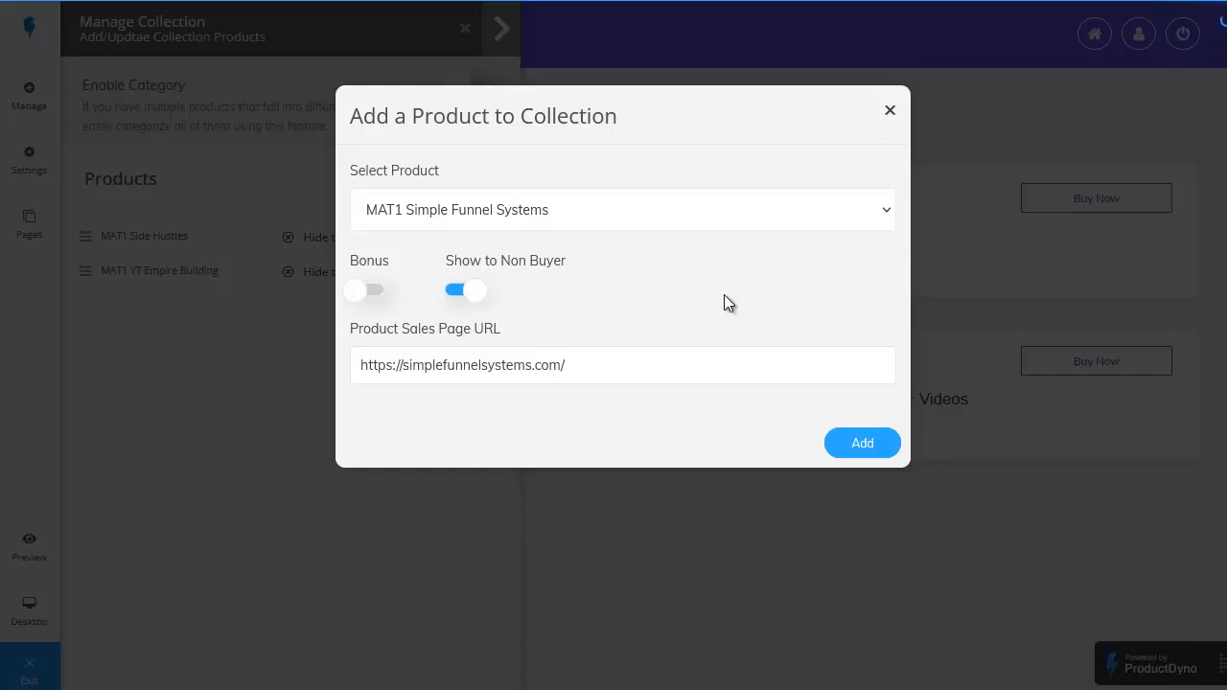
pyautogui.click(869, 452)
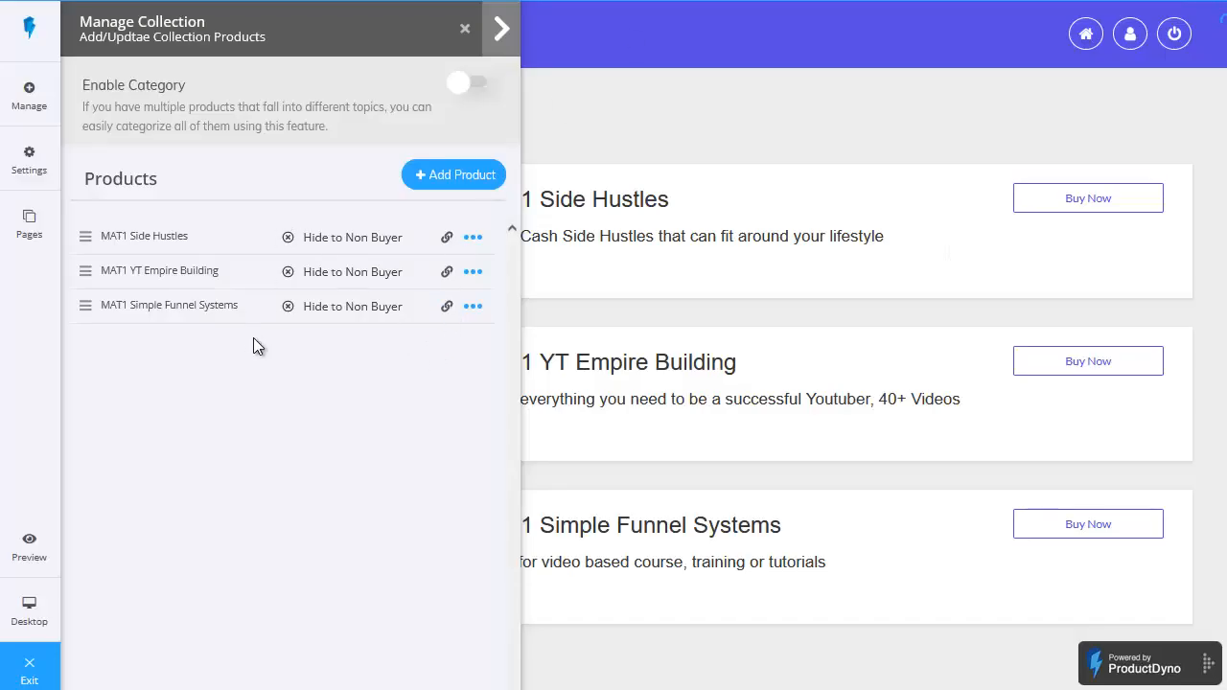
pyautogui.click(465, 29)
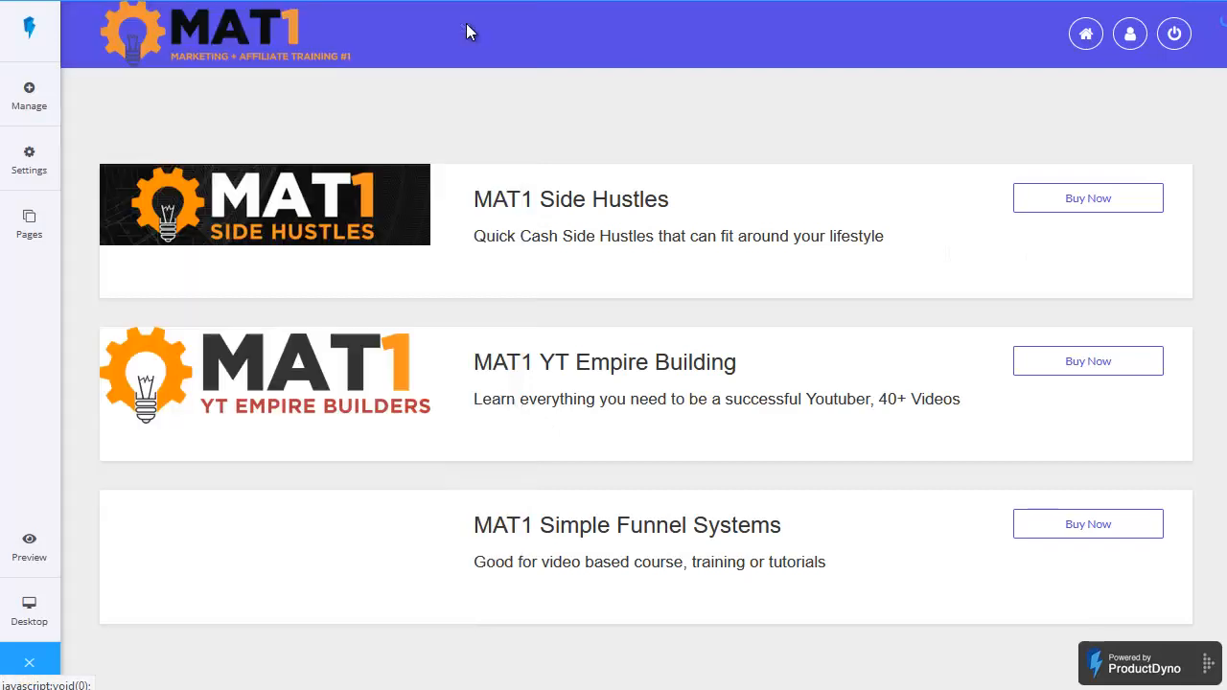